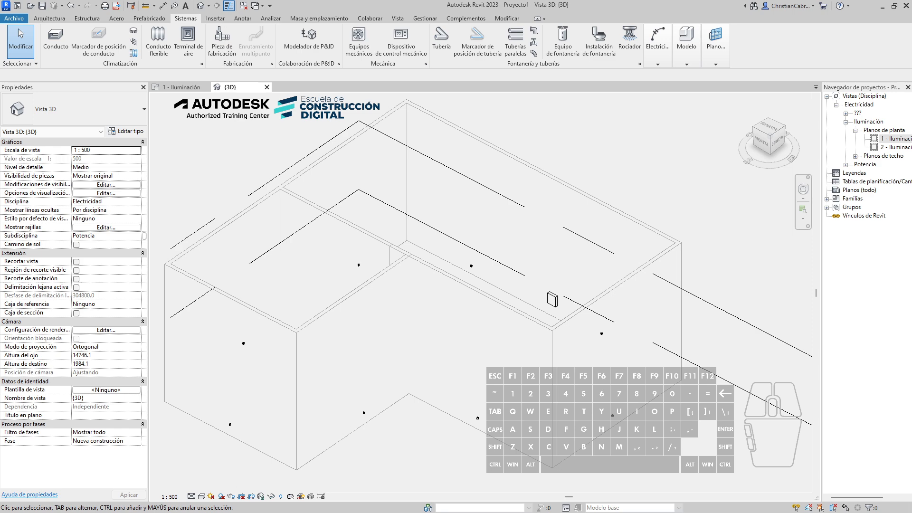
Open the 1 - Iluminación floor plan and examine the circuit wiring between the outlets and panel TD-1.
left_click(895, 140)
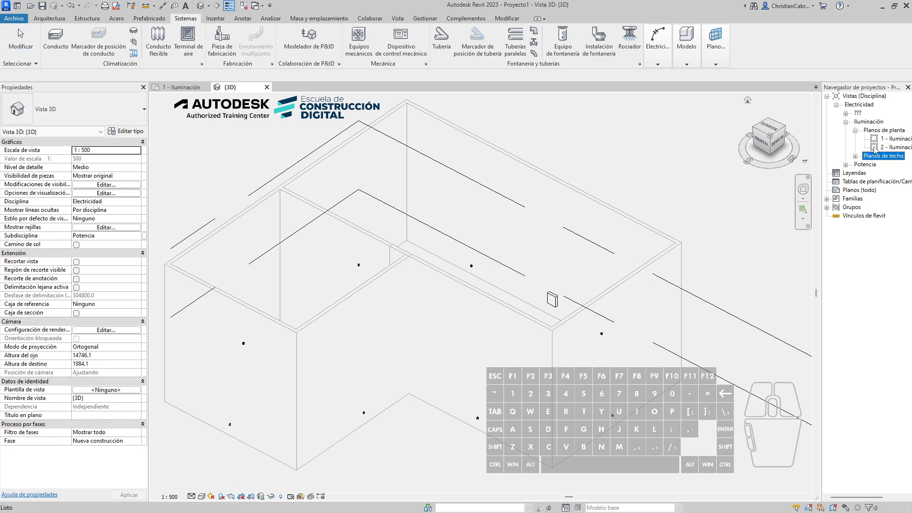
double_click(892, 139)
scroll(335, 216, "up", 3)
scroll(335, 217, "up", 2)
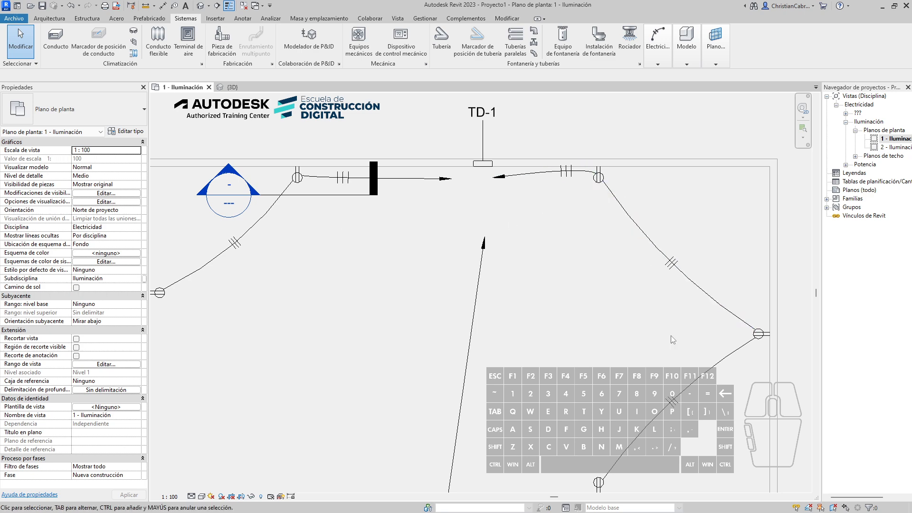
middle_click_drag(633, 306, 556, 272)
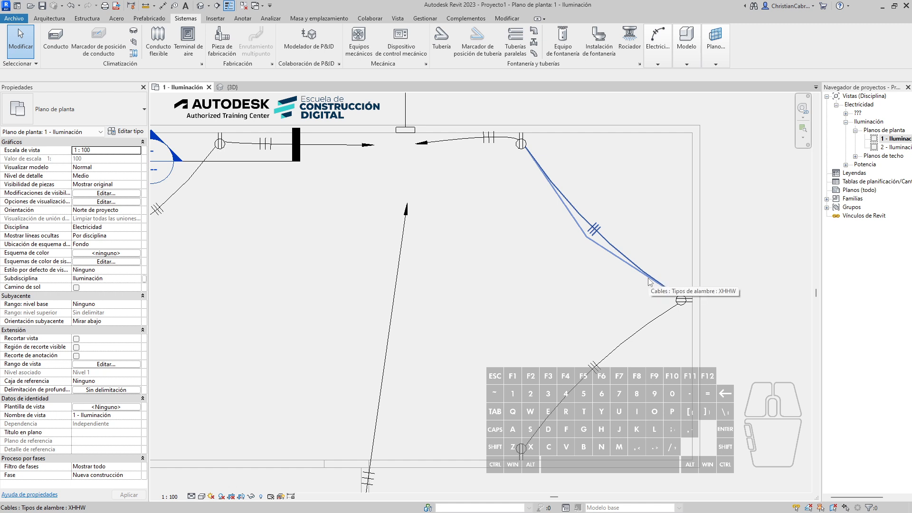
scroll(535, 95, "up", 2)
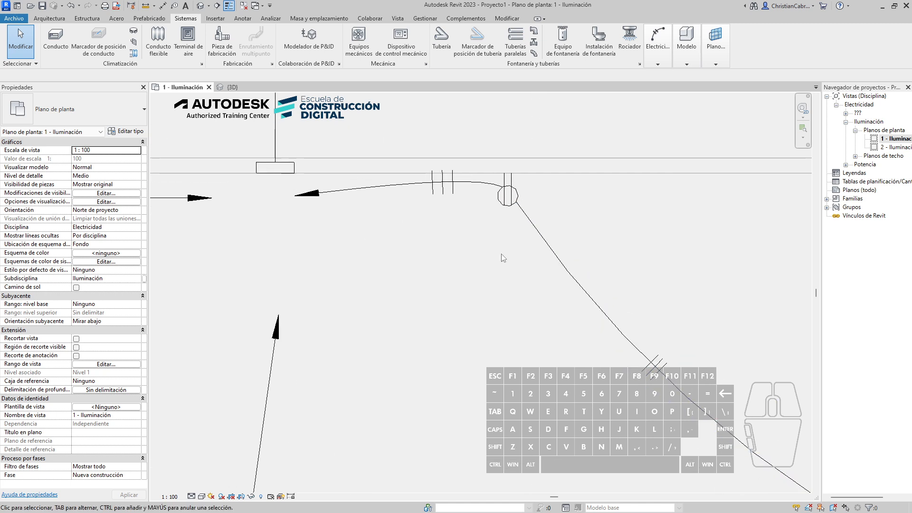
scroll(504, 258, "down", 3)
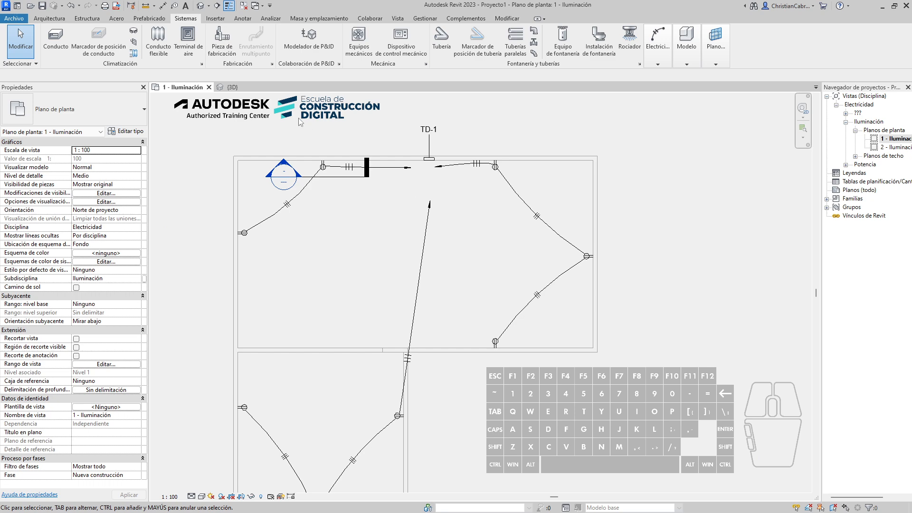
Switch to the Revit 2021 project's 3D view, inspect the conduits connecting the rectangular boxes, and return to the lighting plan.
key("alt+Tab")
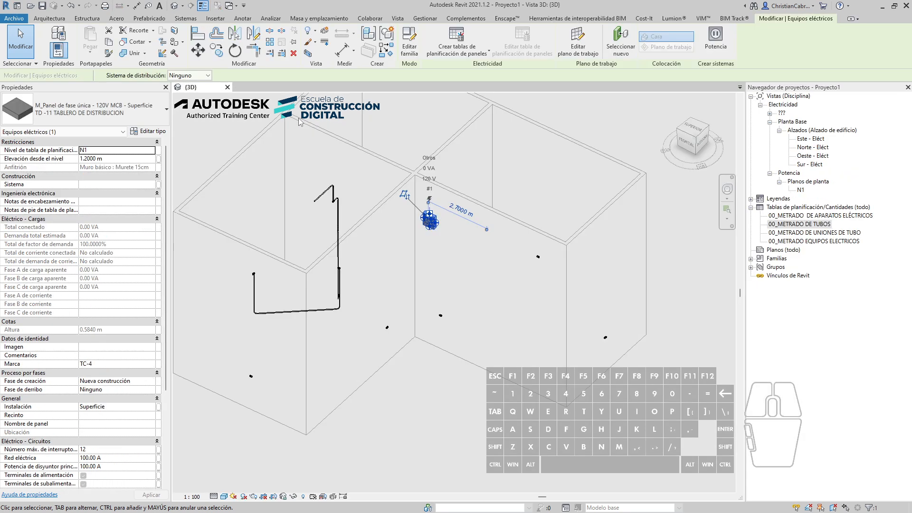
middle_click_drag(380, 276, 312, 260, "shift")
scroll(301, 218, "up", 7)
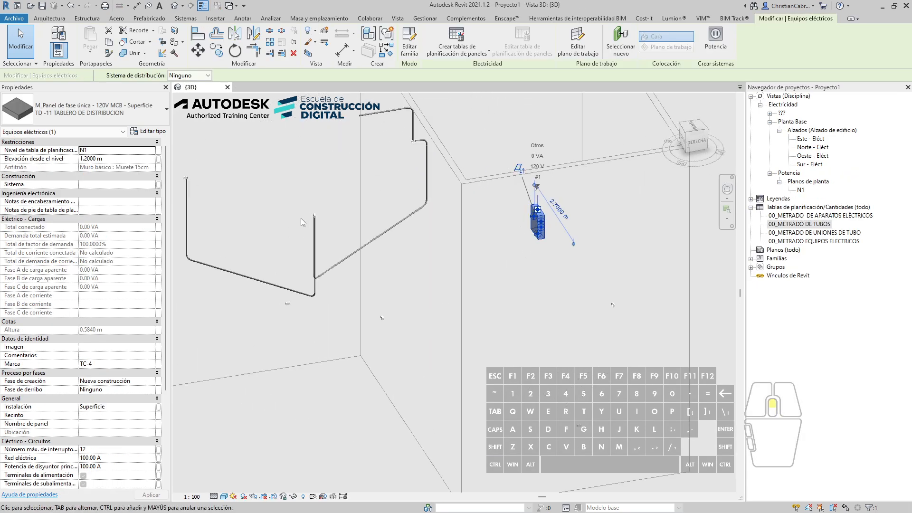
middle_click_drag(480, 240, 698, 489, "shift")
middle_click_drag(384, 291, 546, 475)
middle_click_drag(414, 186, 397, 295)
scroll(373, 137, "up", 3)
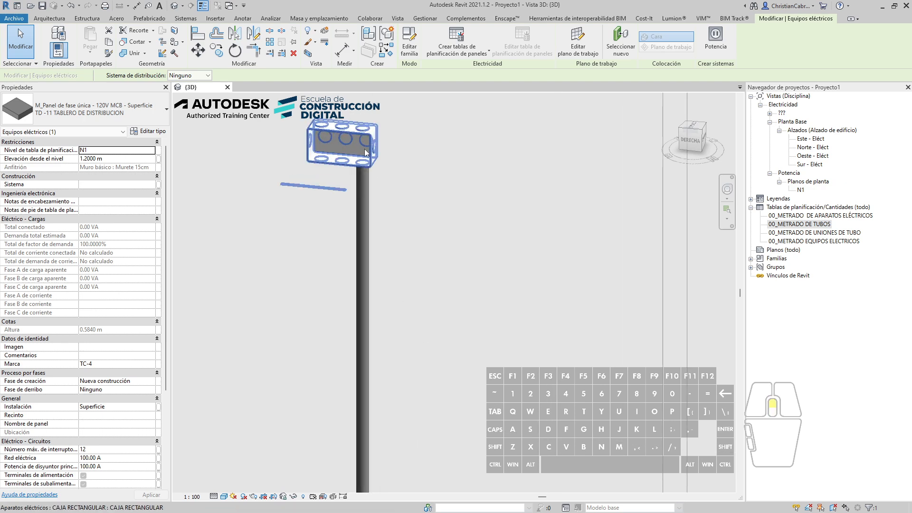
scroll(380, 244, "down", 2)
middle_click_drag(442, 390, 376, 176)
scroll(408, 377, "down", 5)
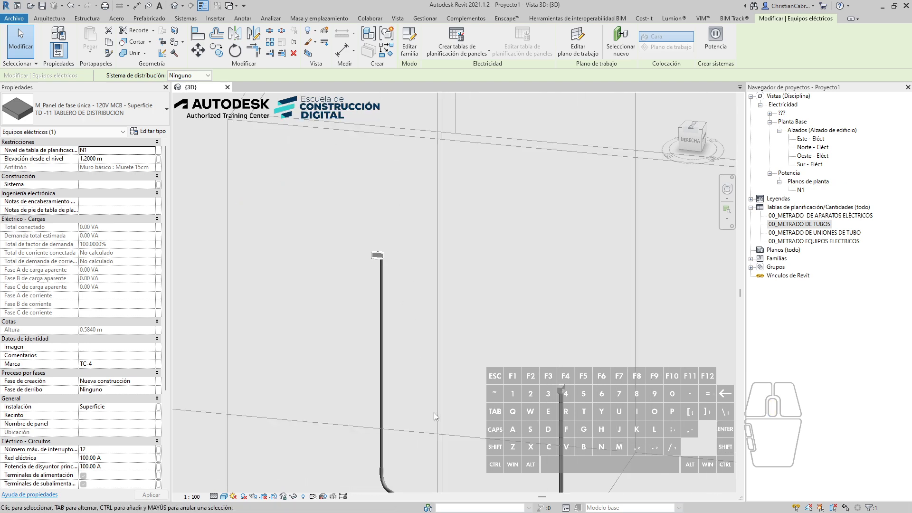
middle_click_drag(435, 430, 303, 340)
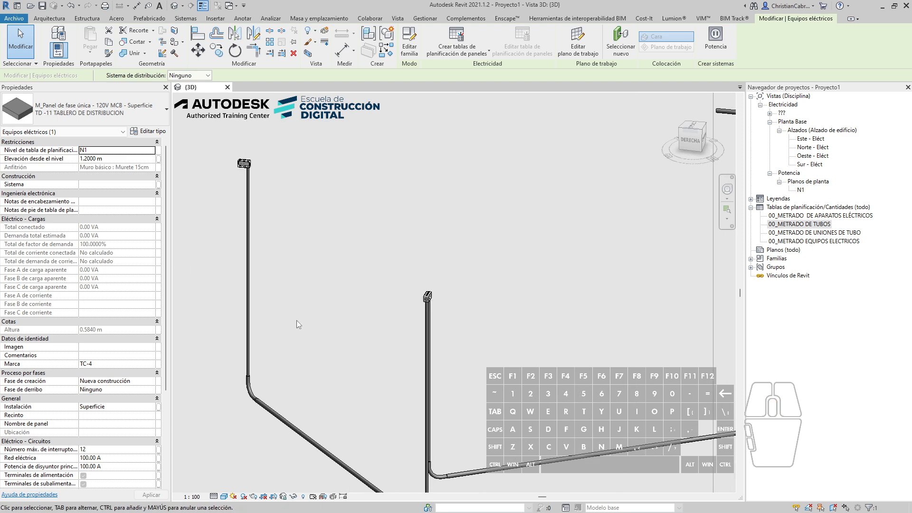
key("alt+Tab")
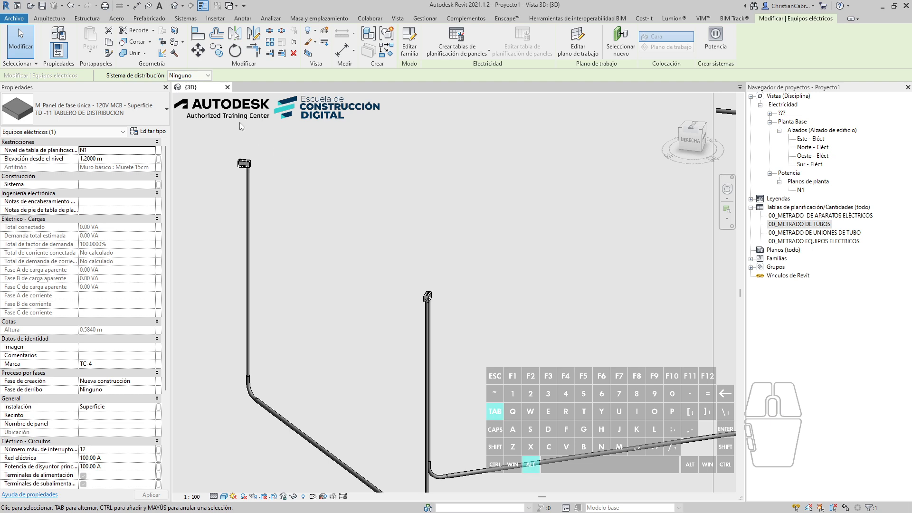
key("alt+Tab")
key("alt+shift+Tab")
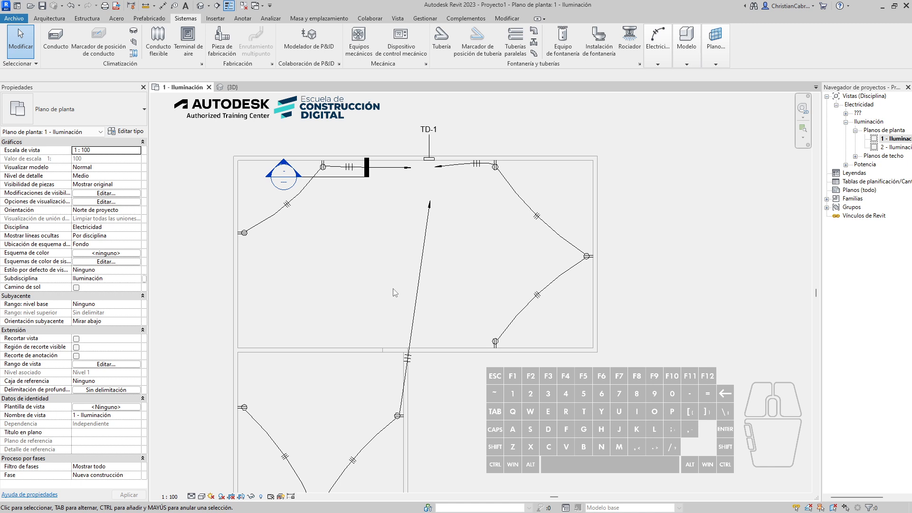
Draw a closed four-sided room of Genérico - 200 mm walls, about 22400 by 24500 mm, in the empty area beyond the existing building.
middle_click_drag(628, 264, 326, 239)
scroll(393, 226, "down", 3)
middle_click_drag(448, 152, 391, 278)
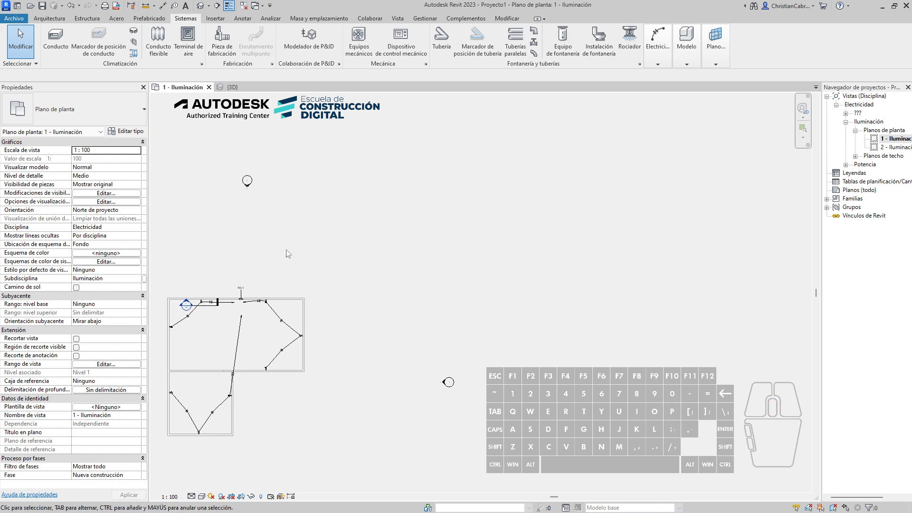
middle_click_drag(422, 243, 391, 280)
key("w")
key("a")
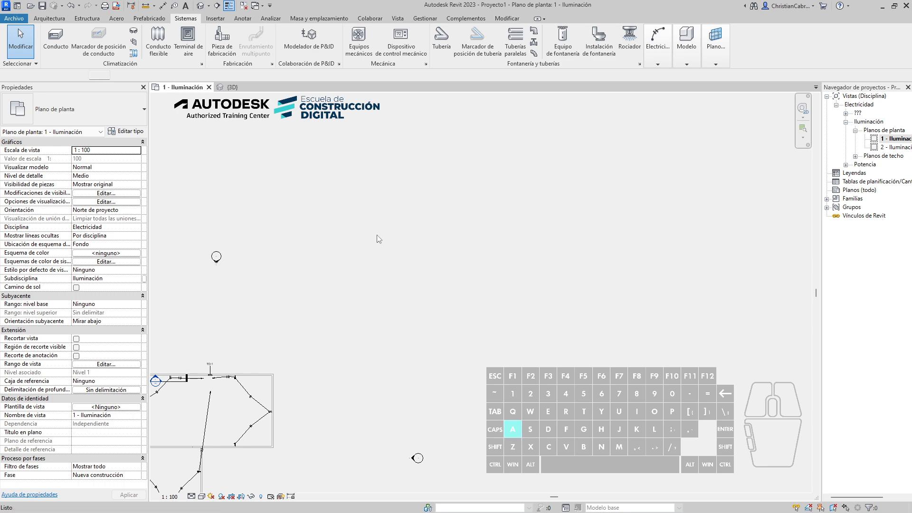
left_click(353, 176)
left_click(353, 366)
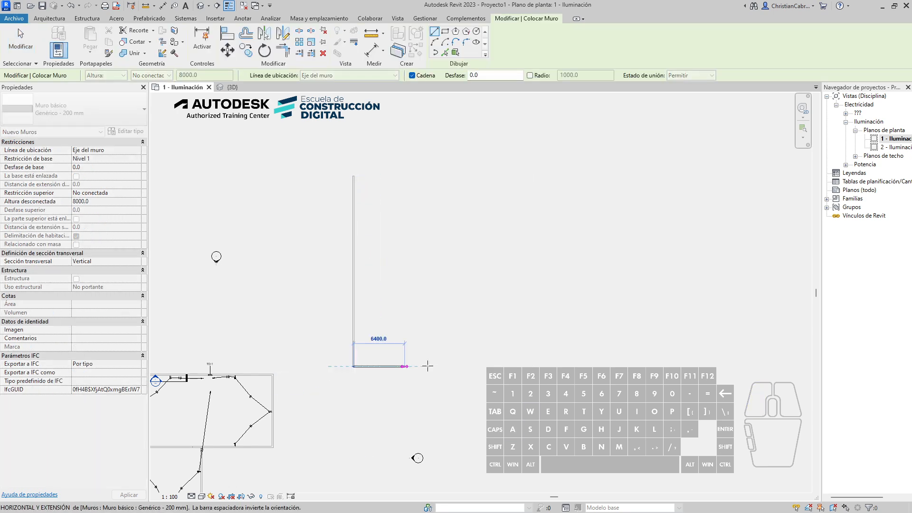
left_click(534, 366)
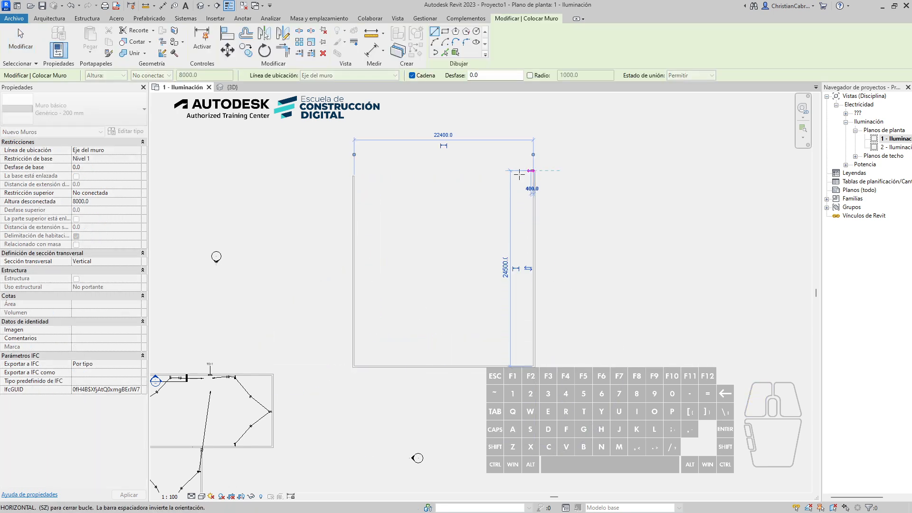
left_click(535, 171)
left_click(353, 176)
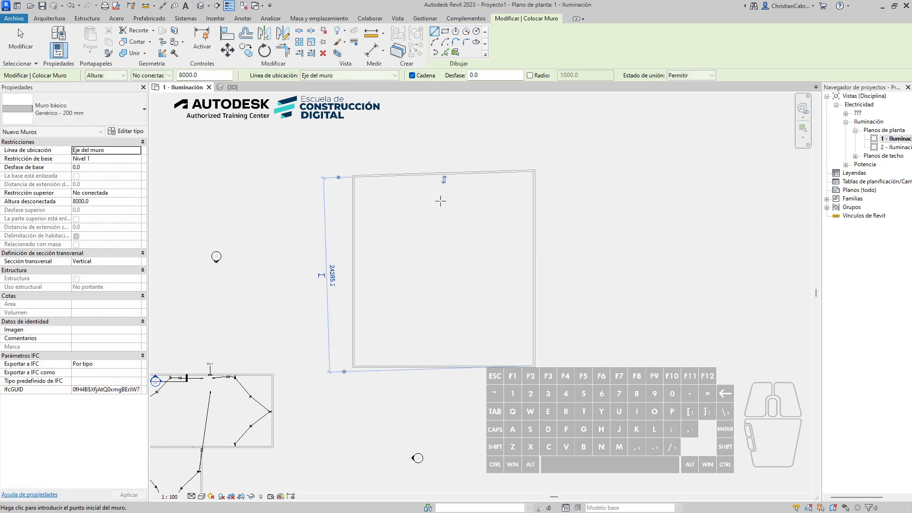
key("Escape")
key("Escape")
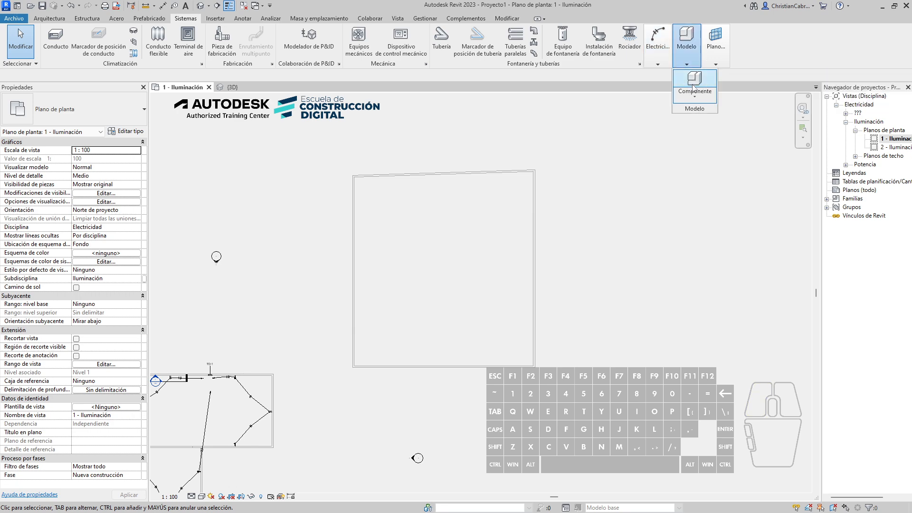
Place an M_Panel de fase única - 120V MCB - Empotrado 100A near the middle of the new room's upper wall.
mouse_move(668, 45)
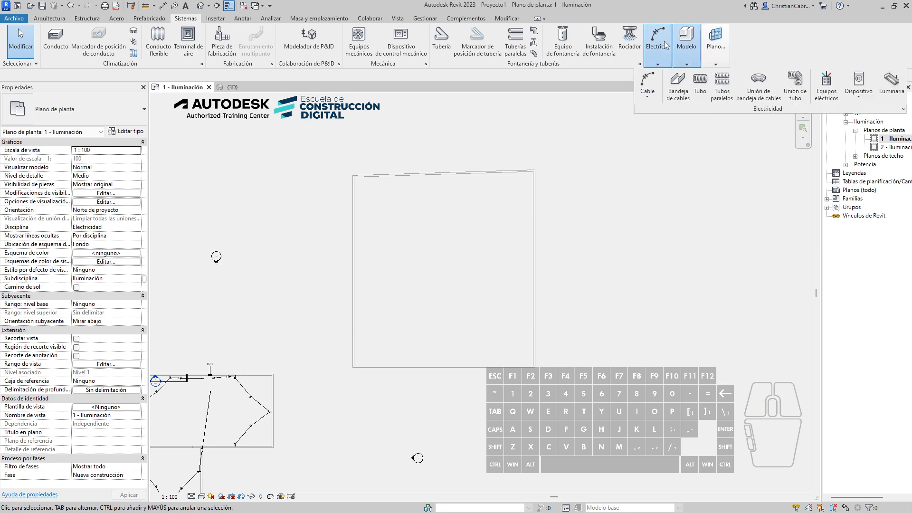
left_click(827, 85)
scroll(451, 176, "up", 5)
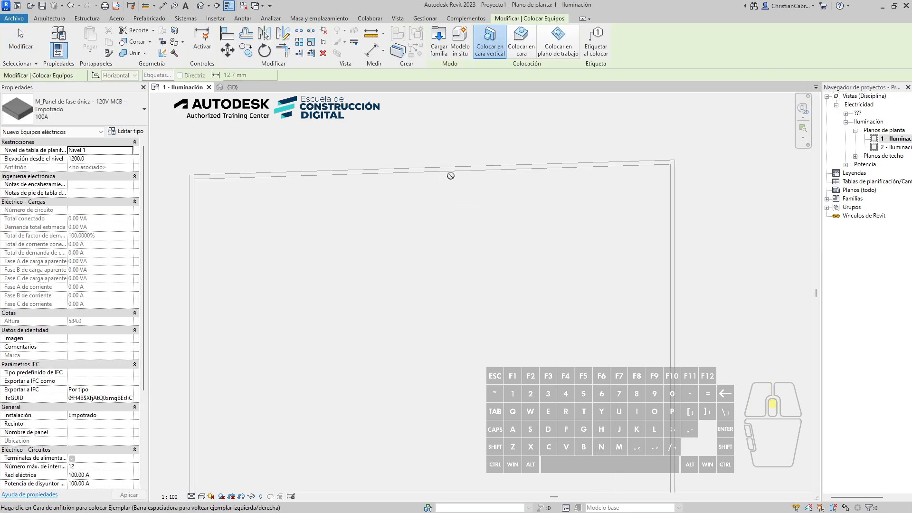
left_click(451, 172)
scroll(451, 177, "down", 3)
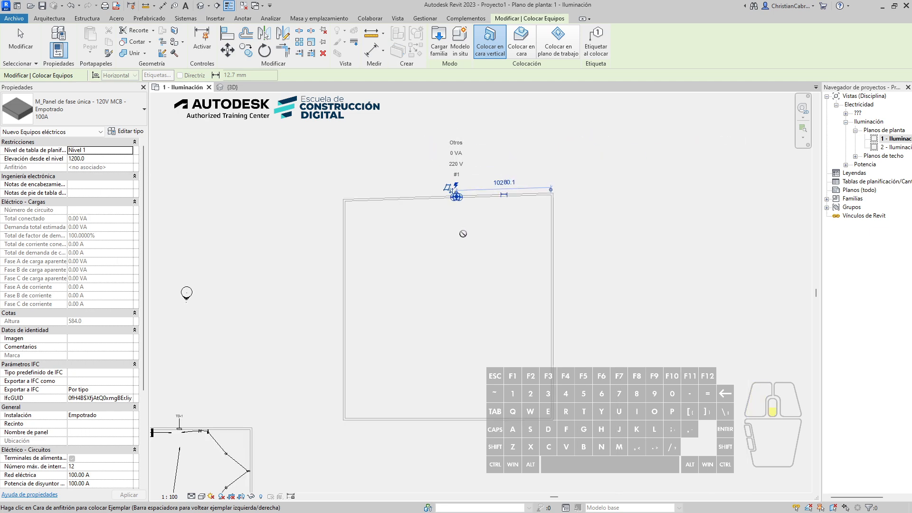
key("Escape")
key("Escape")
scroll(440, 260, "down", 2)
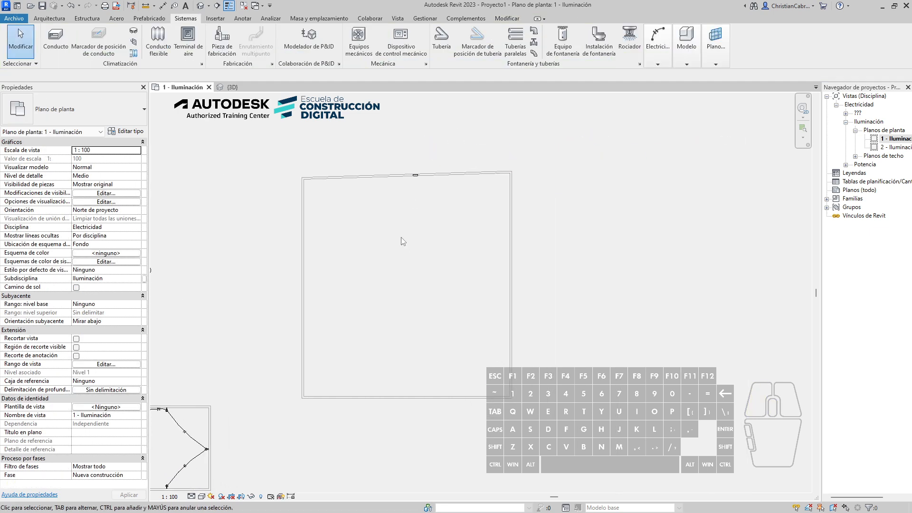
Place five M_Toma doble Estándar outlets in the new room: two on the left wall and three along the lower wall.
left_click(660, 52)
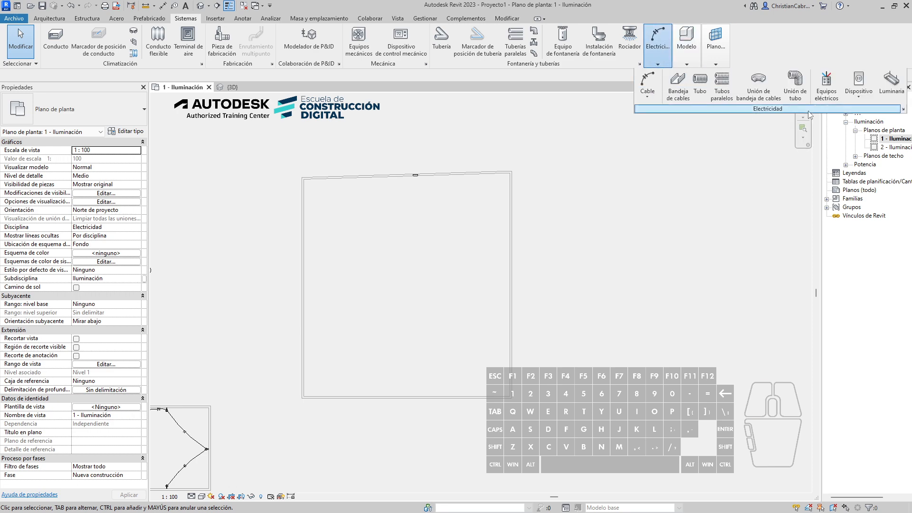
left_click(859, 80)
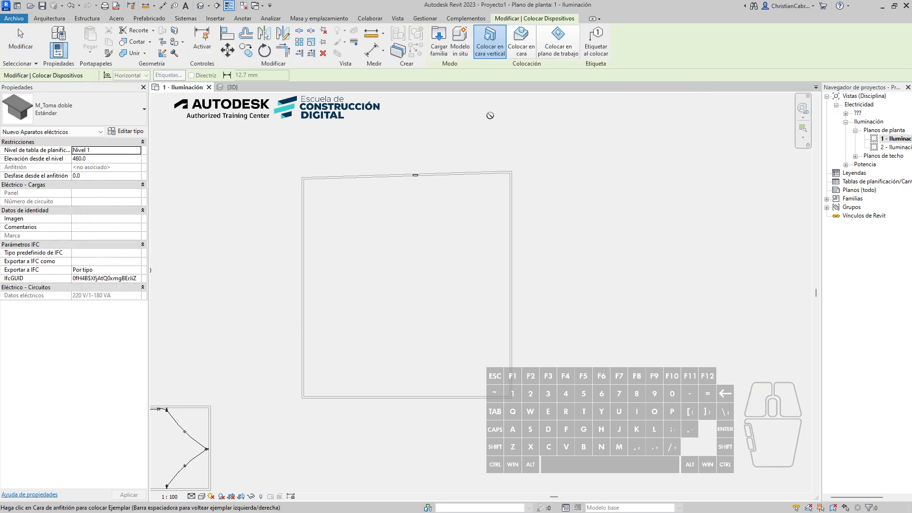
left_click(304, 221)
left_click(304, 269)
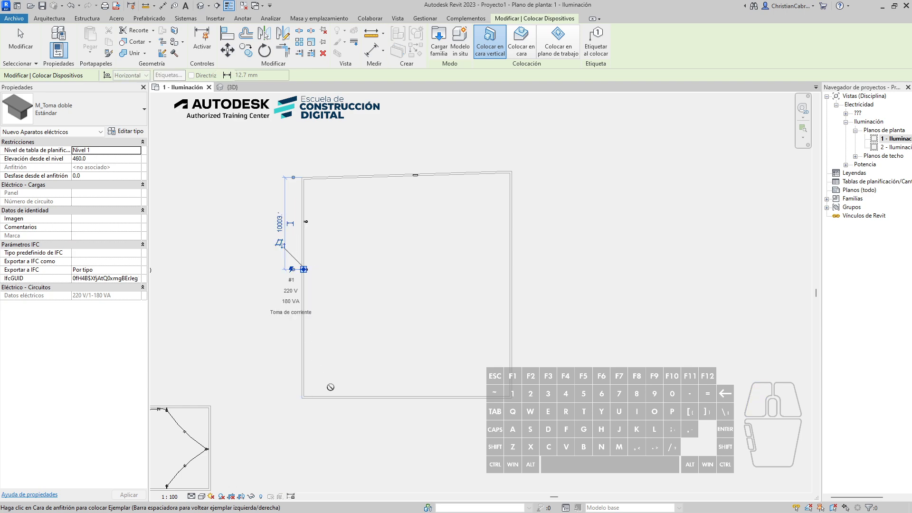
left_click(332, 396)
left_click(393, 396)
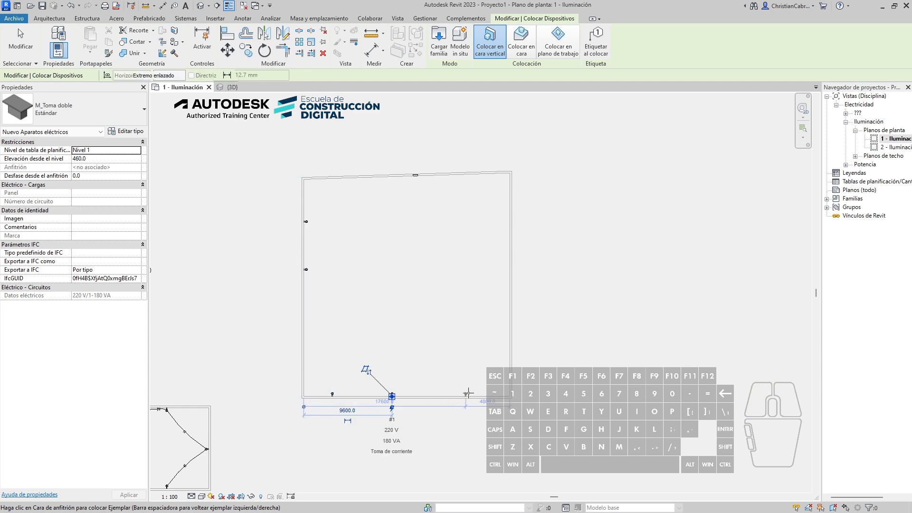
left_click(471, 397)
Add six more M_Toma doble outlets: three on the right wall, two flanking the panel, and one low on the left wall.
left_click(508, 346)
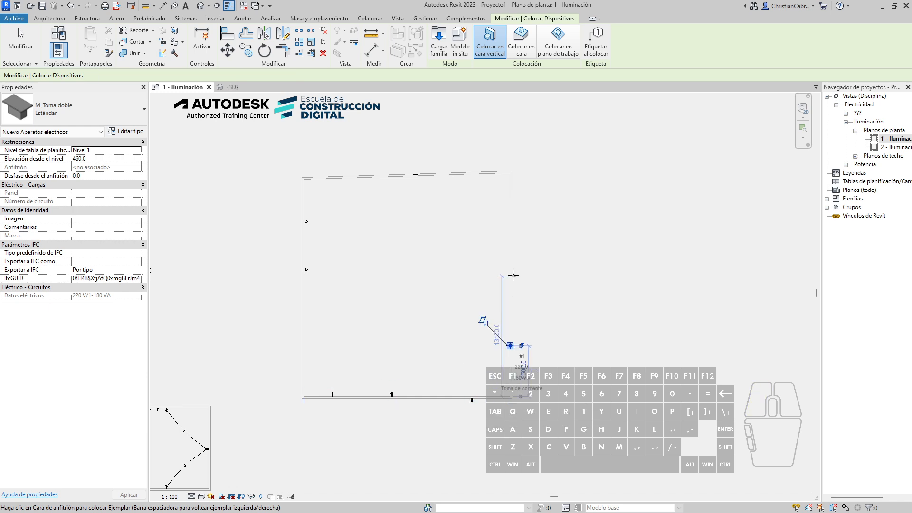
left_click(510, 269)
left_click(508, 220)
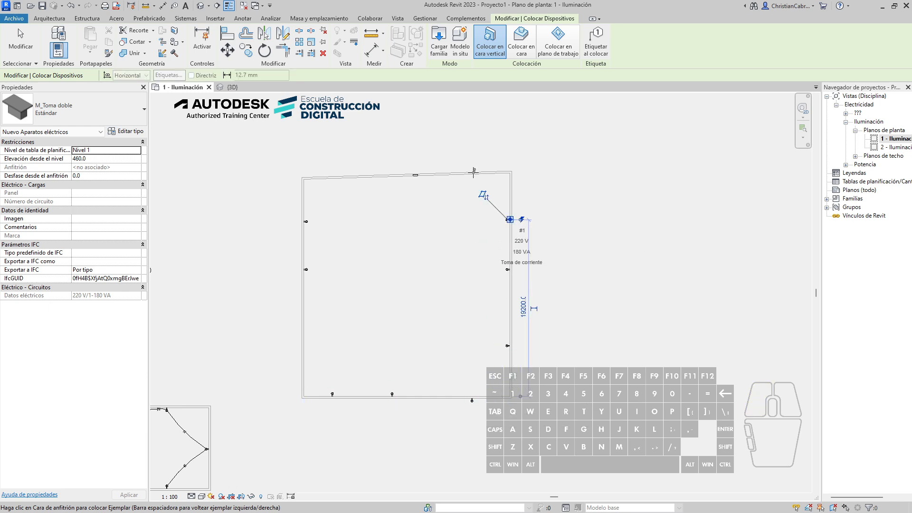
left_click(471, 177)
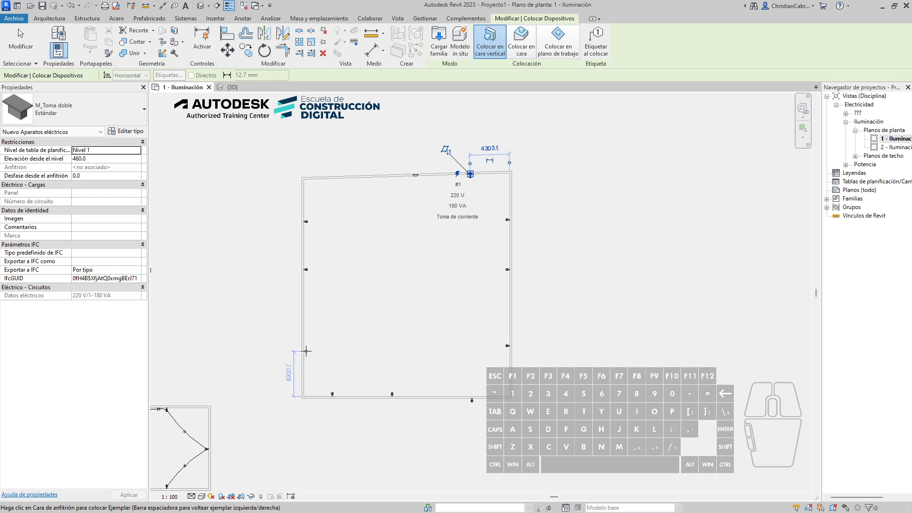
left_click(304, 351)
left_click(345, 180)
key("Escape")
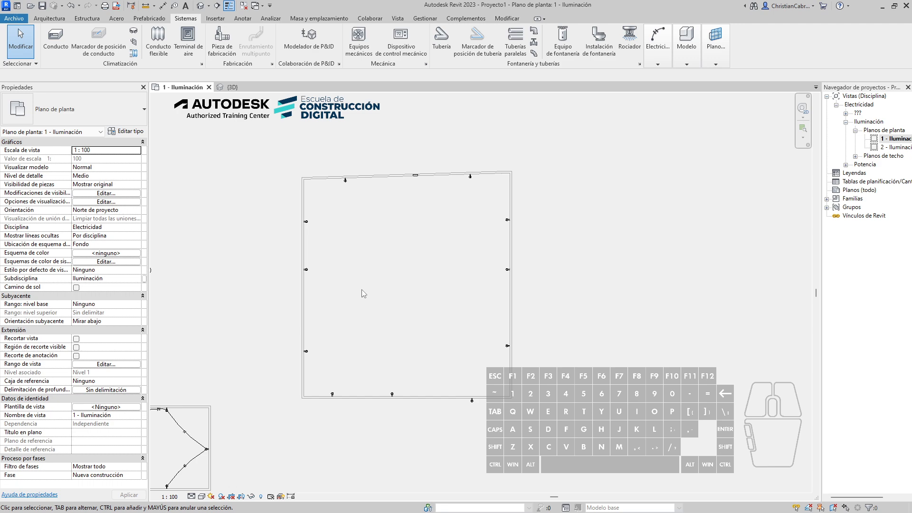
key("Escape")
Create a power circuit from the four outlets nearest the room's upper-left side and assign it to panel 100A, 220 V, Individual Fase, 2 Cables.
left_click_drag(261, 150, 376, 363)
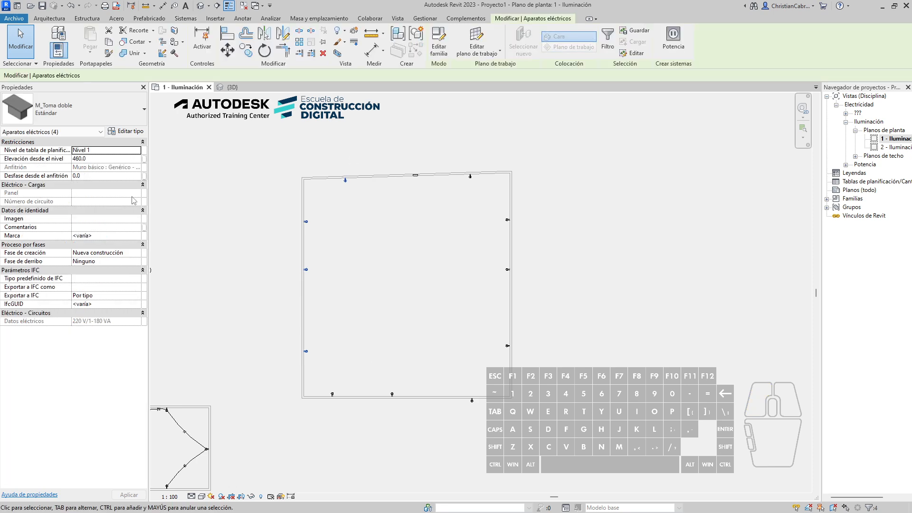
key("ctrl+1")
left_click(622, 86)
mouse_move(554, 38)
left_mouse_down("ctrl")
mouse_move(644, 174)
mouse_move(676, 163)
left_mouse_up("ctrl")
left_click(608, 72)
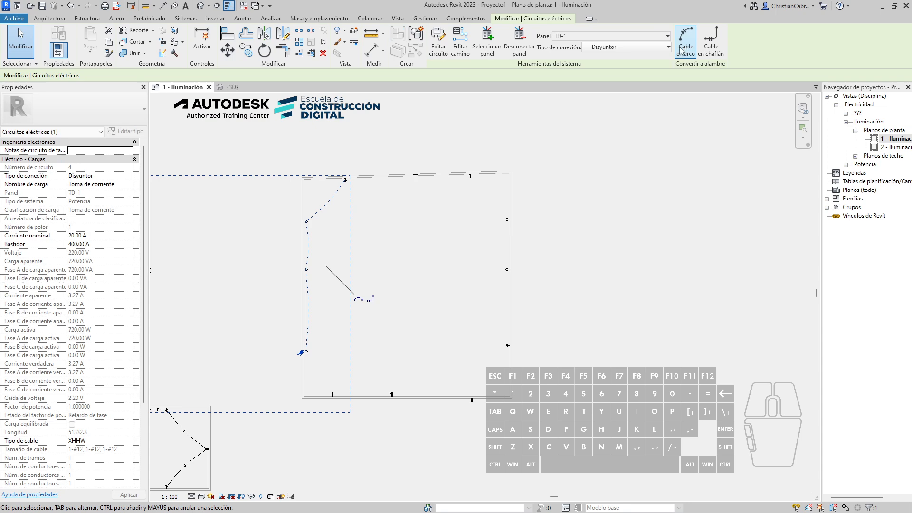
left_click(594, 38)
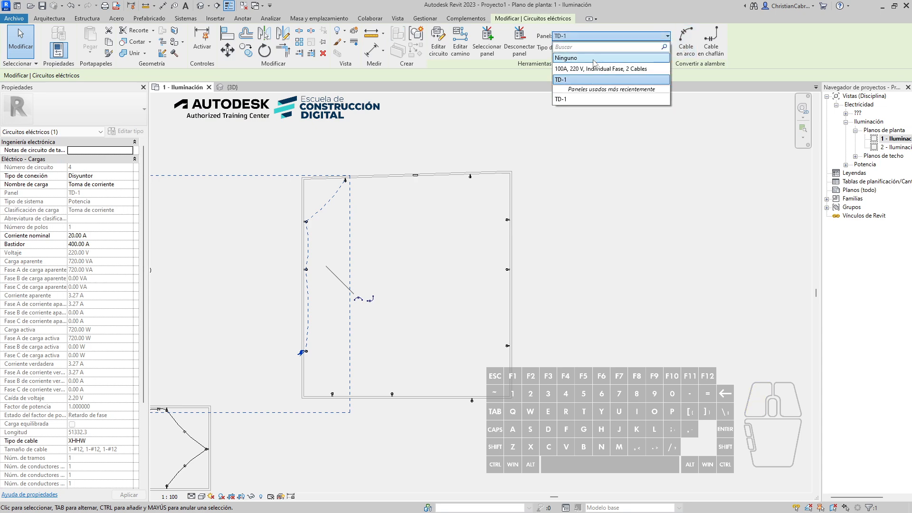
left_click(596, 69)
Set the panel name (Nombre de panel) of the electrical panel on the new room's upper wall to TD-2.
scroll(427, 162, "up", 4)
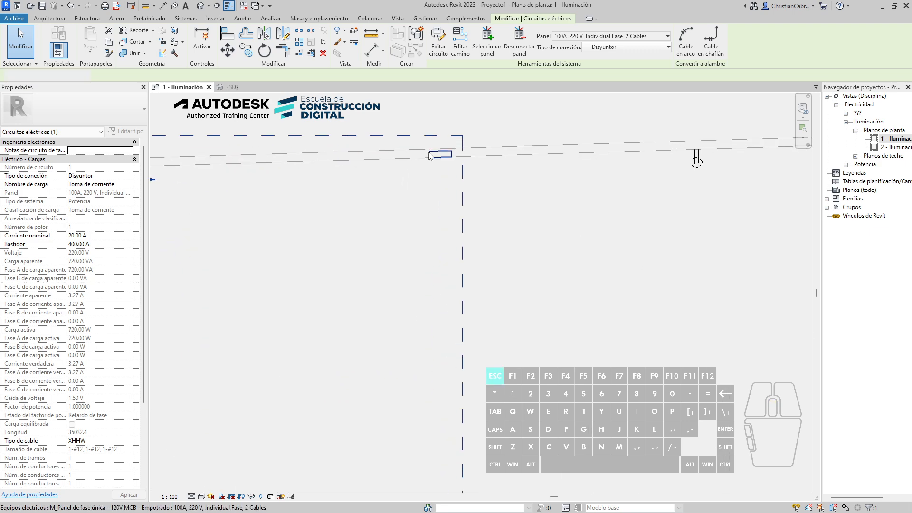
left_click(437, 155)
left_click(437, 155)
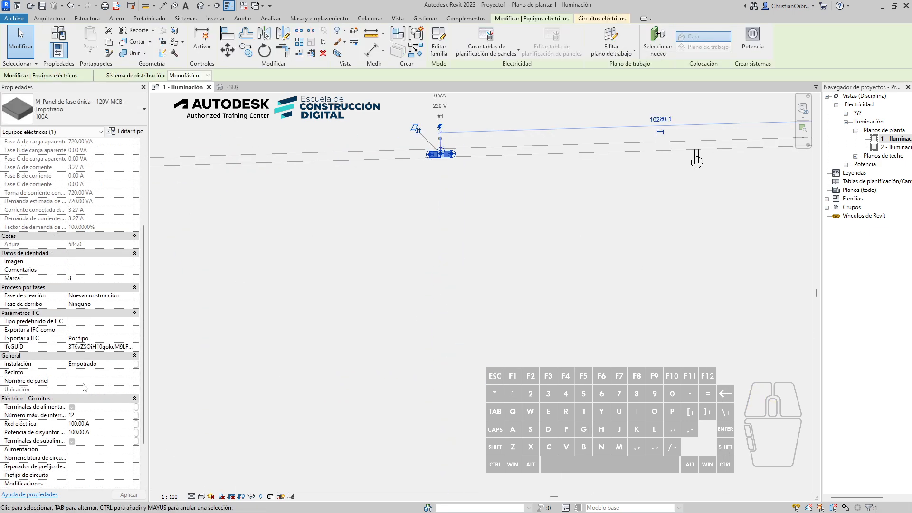
left_click(76, 381)
type("TD-")
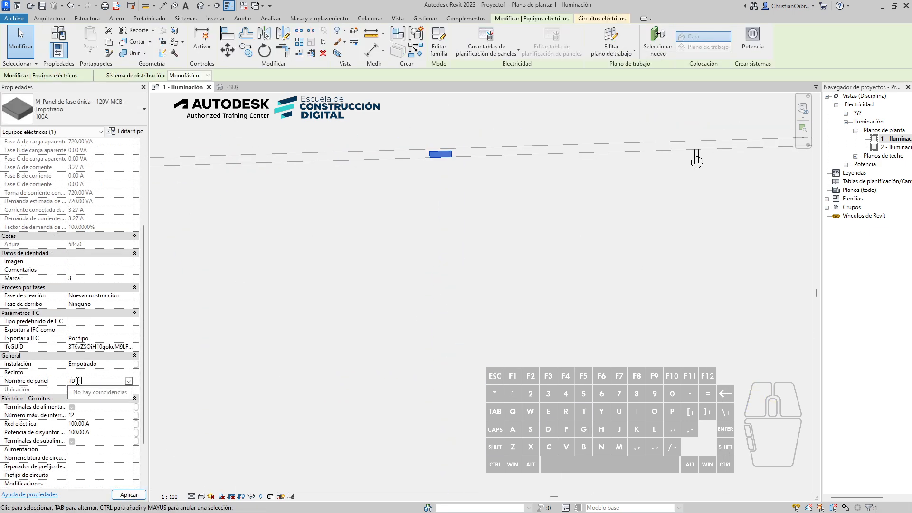
type("2")
key("Escape")
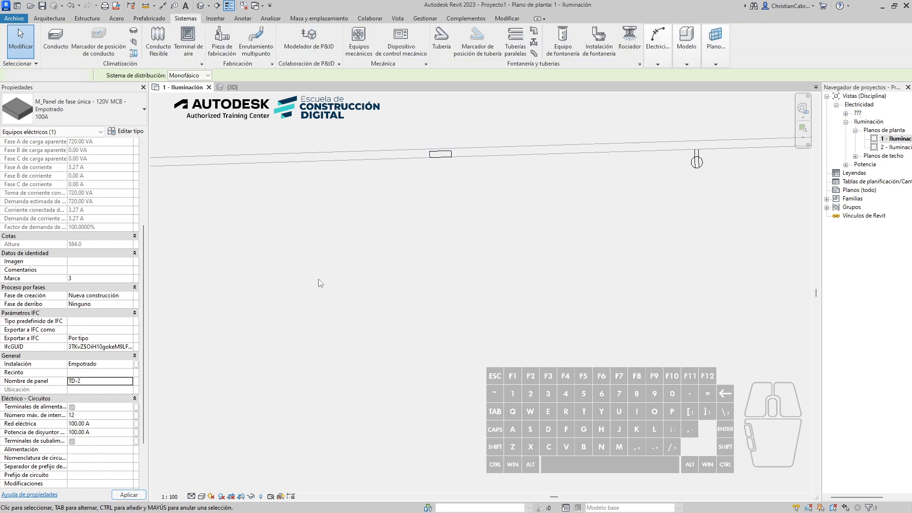
Tag the electrical panel on the upper wall by category, keeping the tag's leader.
key("t")
key("g")
left_click(441, 154)
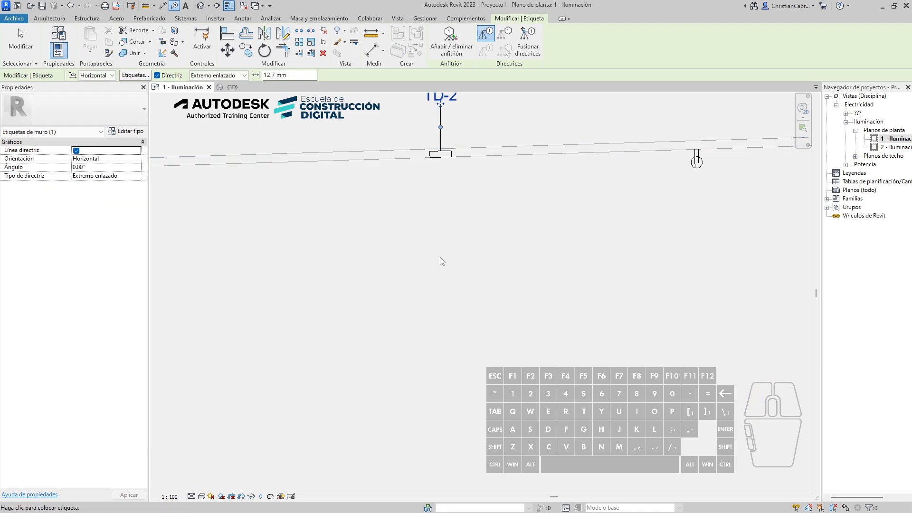
middle_click_drag(444, 254, 474, 245)
scroll(474, 245, "down", 2)
key("Escape")
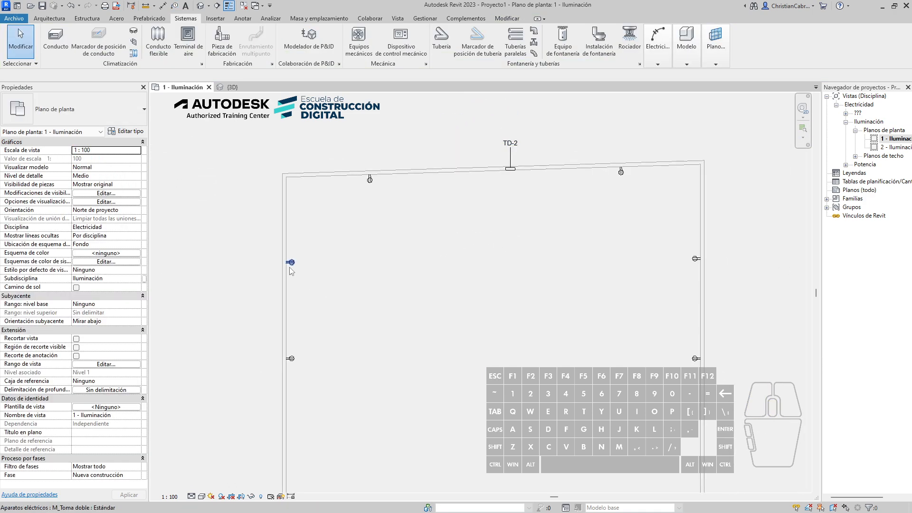
Convert the circuit of the four upper-left outlets into arc wires.
left_click(292, 270)
scroll(416, 151, "up", 2)
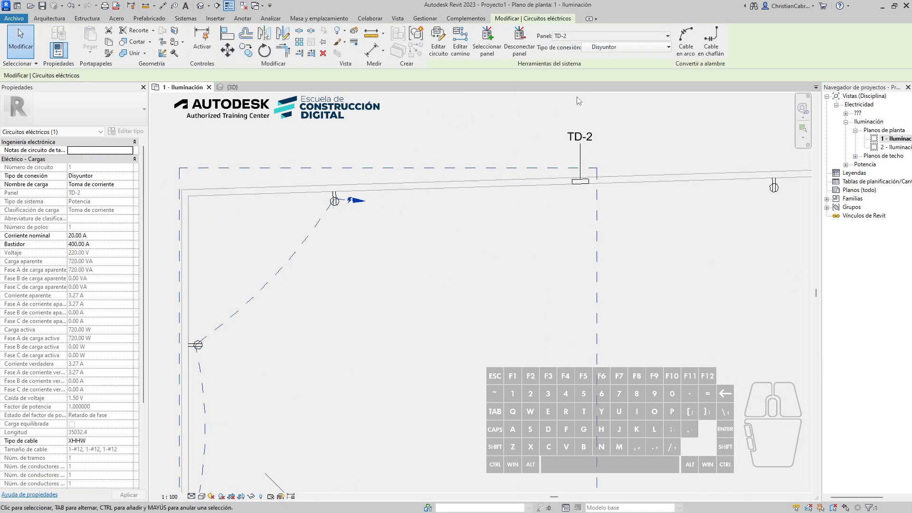
left_click(686, 40)
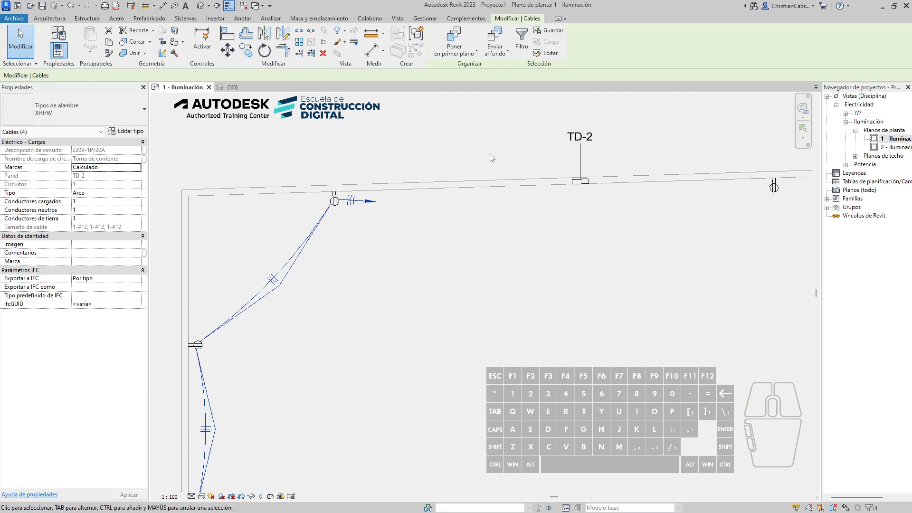
Stretch the home run wire from the upper-left outlet along the upper wall until its arrow ends near panel TD-2.
left_click(368, 203)
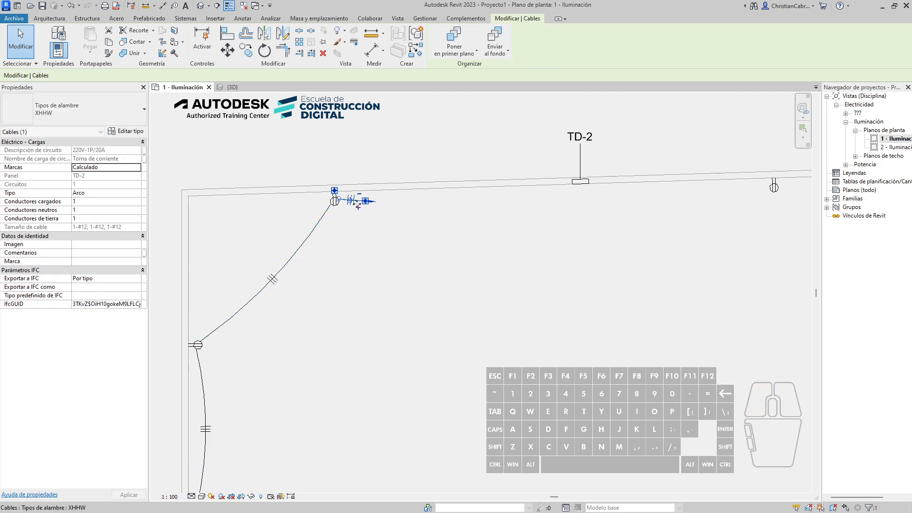
left_click_drag(358, 204, 546, 200)
left_click(463, 298)
scroll(464, 298, "down", 1)
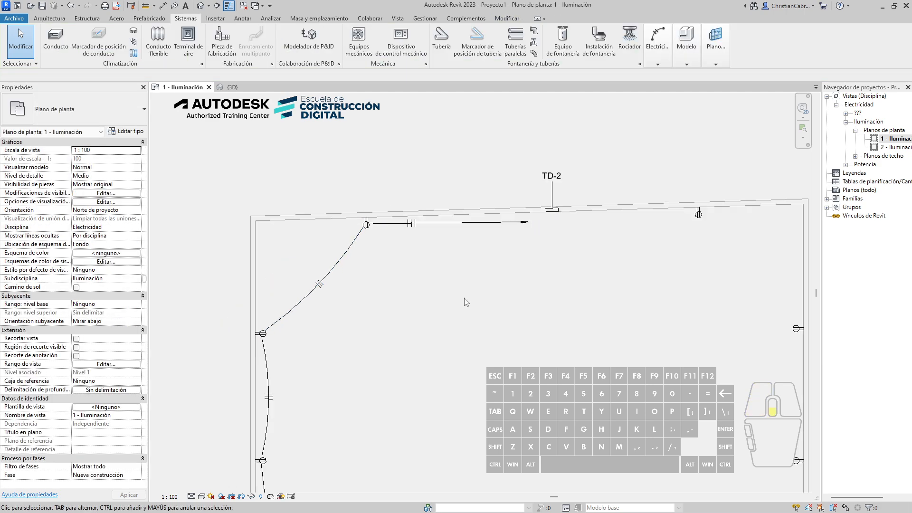
Try a 1:50 scale for the floor plan view, and set the view scale to 1:200.
scroll(464, 298, "down", 1)
middle_click_drag(463, 335, 380, 205)
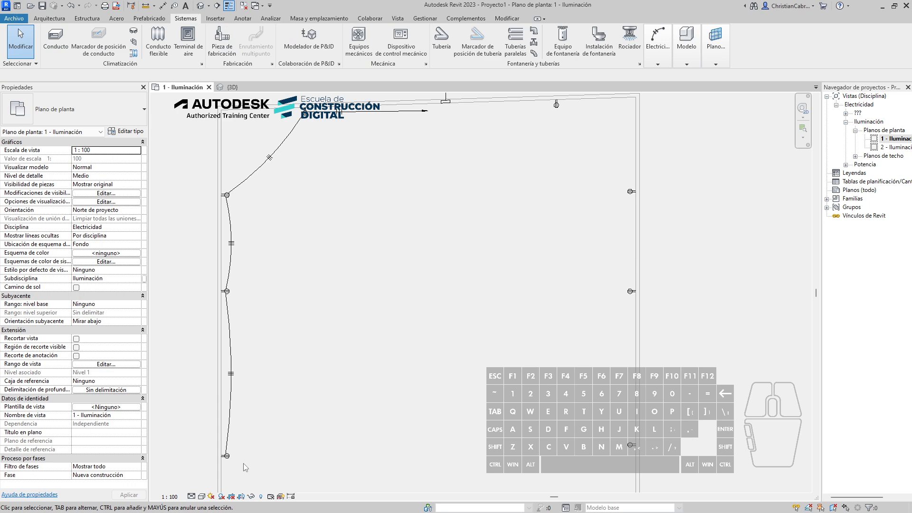
left_click(168, 497)
left_click(190, 423)
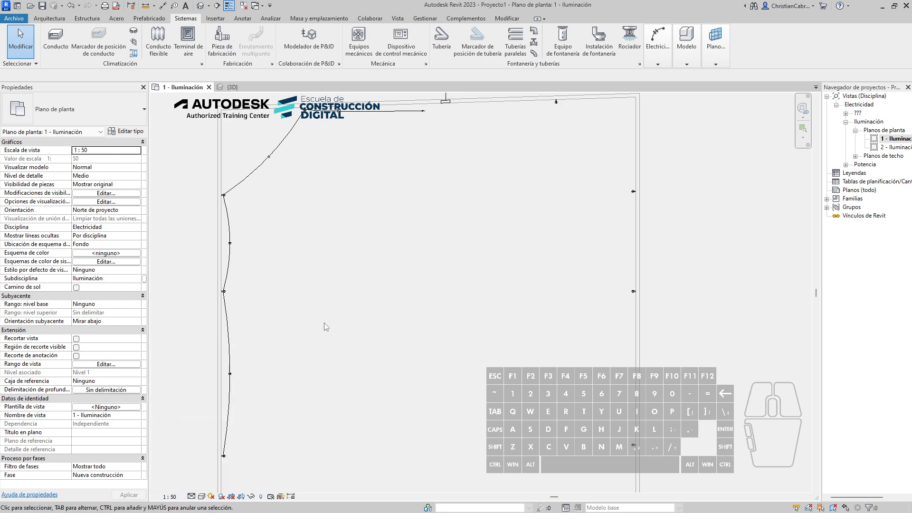
left_click(170, 497)
left_click(190, 444)
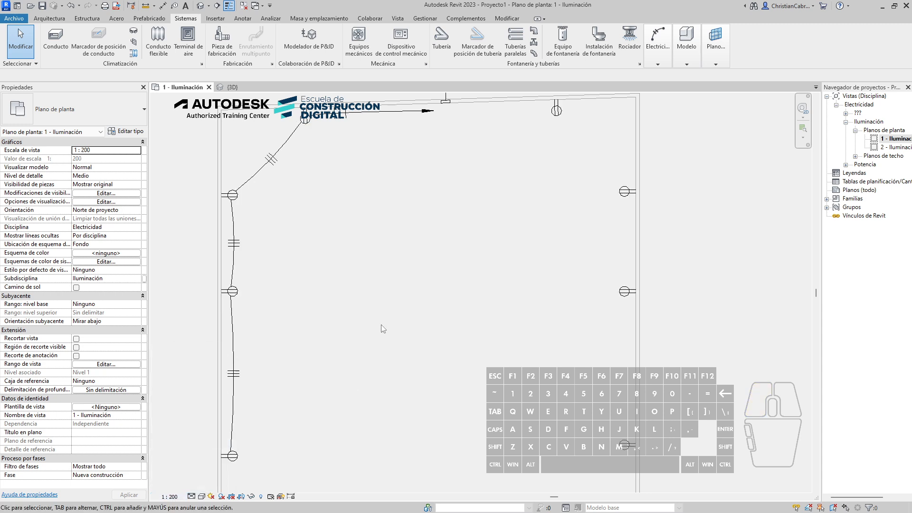
Create a power circuit on TD-2 from the upper-right outlet and the three right-wall outlets, with arc wires.
scroll(381, 327, "down", 1)
middle_click_drag(427, 319, 362, 299)
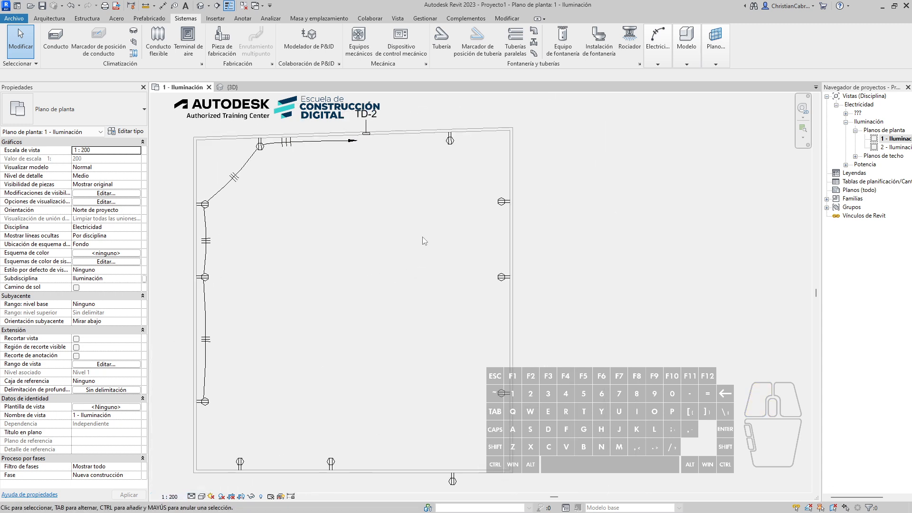
left_click_drag(422, 115, 566, 429)
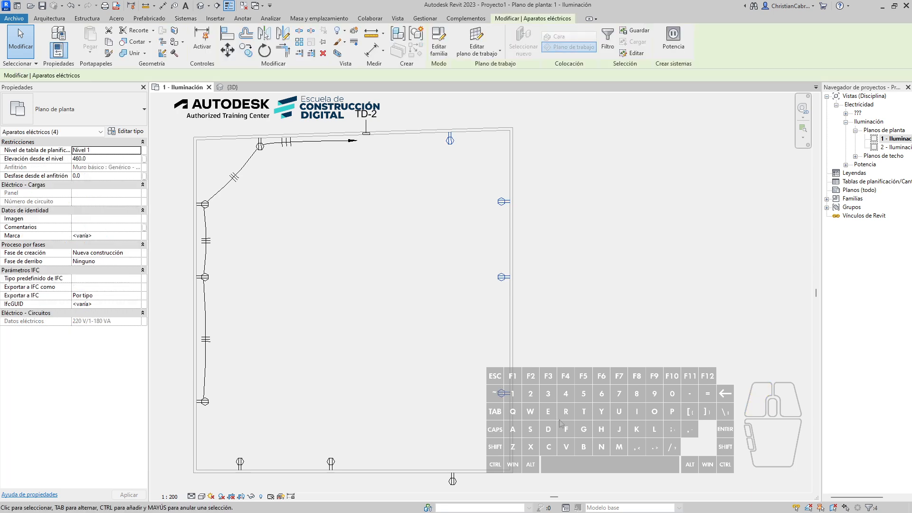
left_click(681, 48)
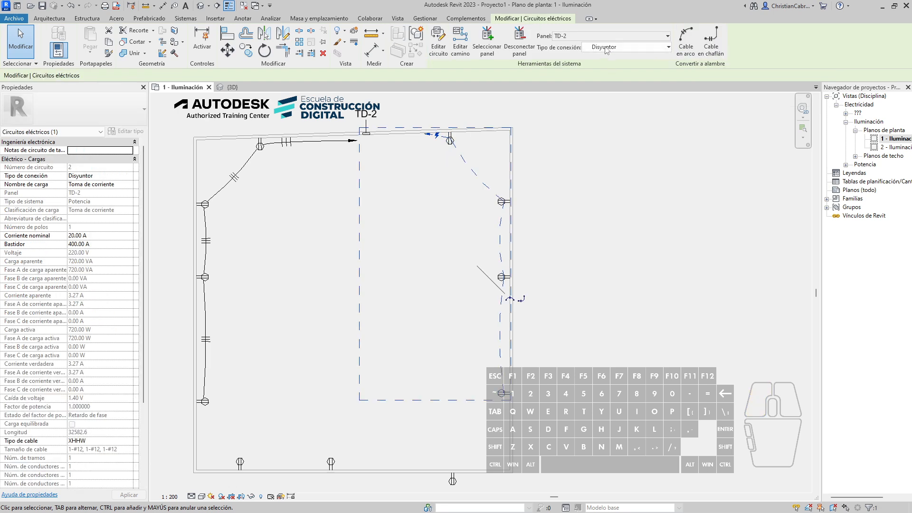
left_click(687, 45)
Create a power circuit on TD-2 from the three outlets along the lower wall, with arc wires.
middle_click_drag(618, 310, 628, 247)
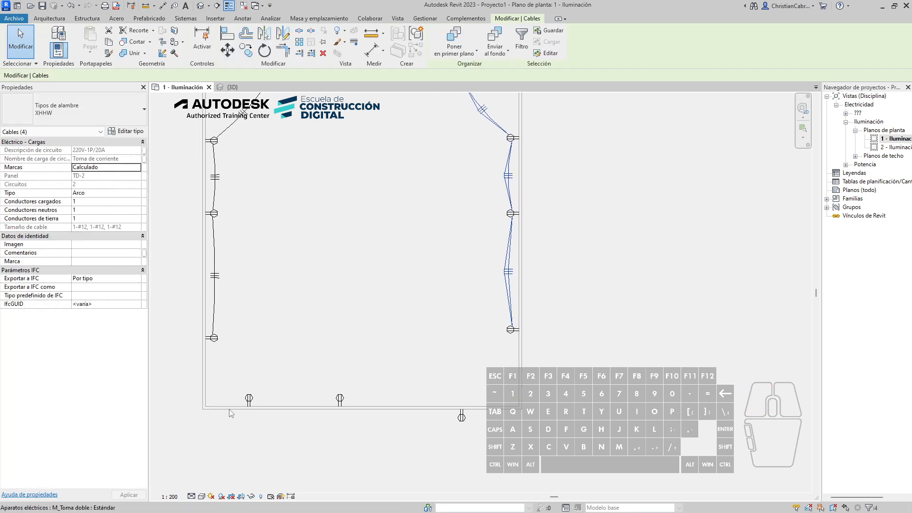
left_click_drag(233, 375, 490, 447)
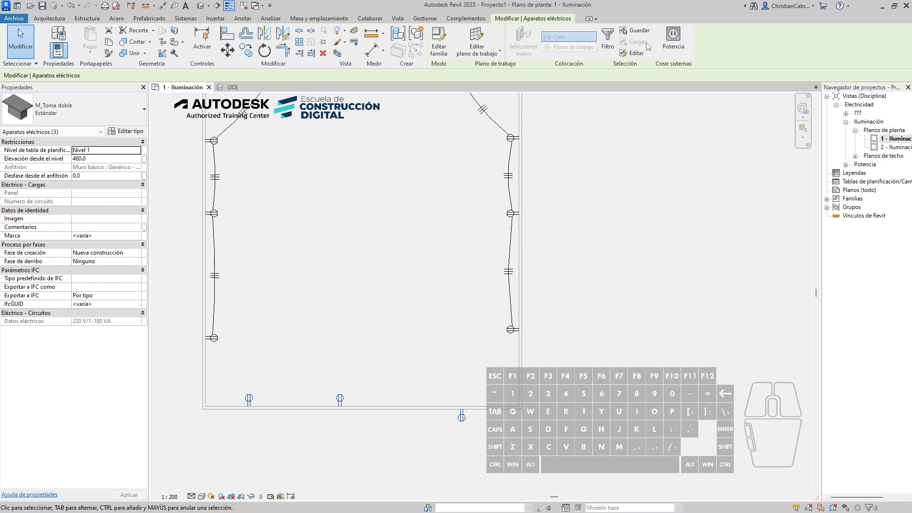
left_click(674, 45)
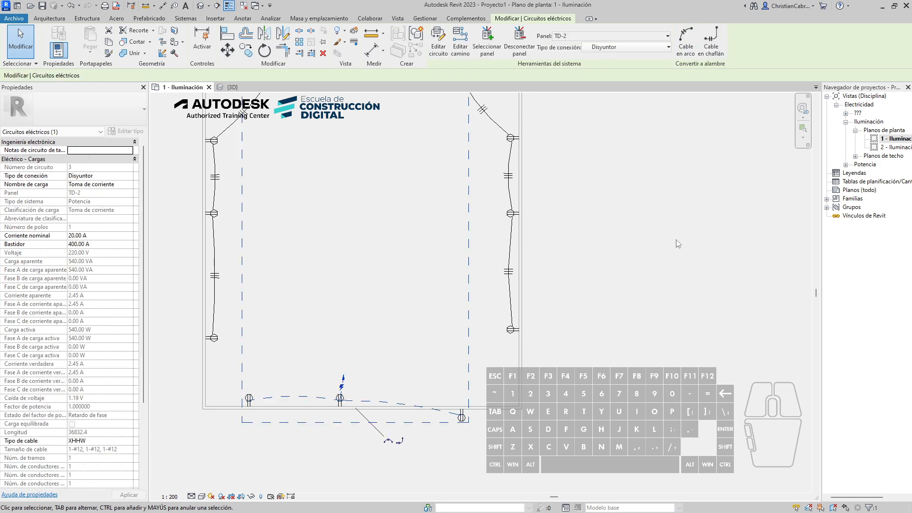
left_click(683, 45)
left_click(652, 270)
middle_click_drag(634, 200, 621, 308)
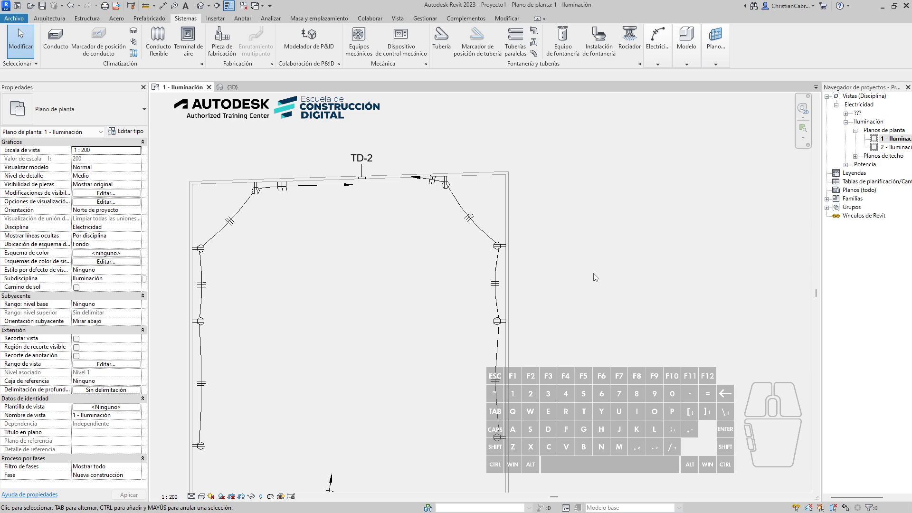
Start a new schedule and limit its category filter list to the Eléctrico discipline only.
left_click(398, 18)
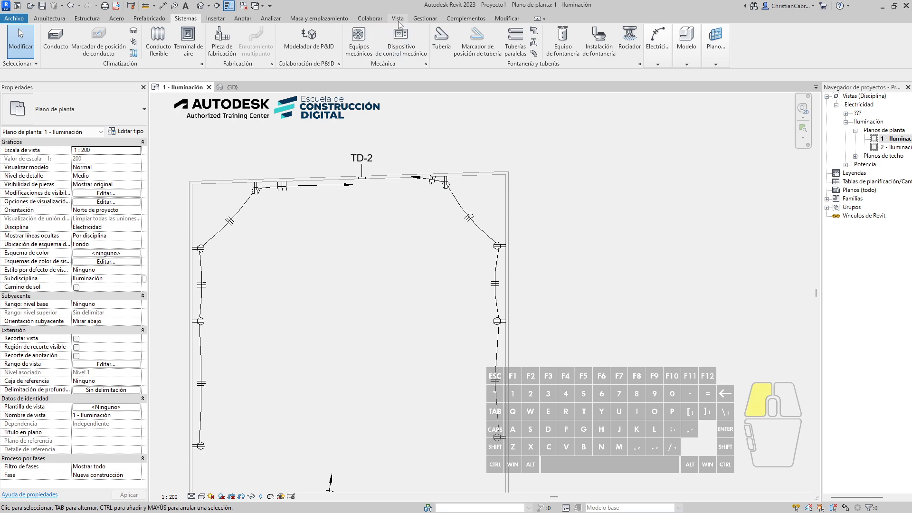
left_click(545, 30)
left_click(543, 45)
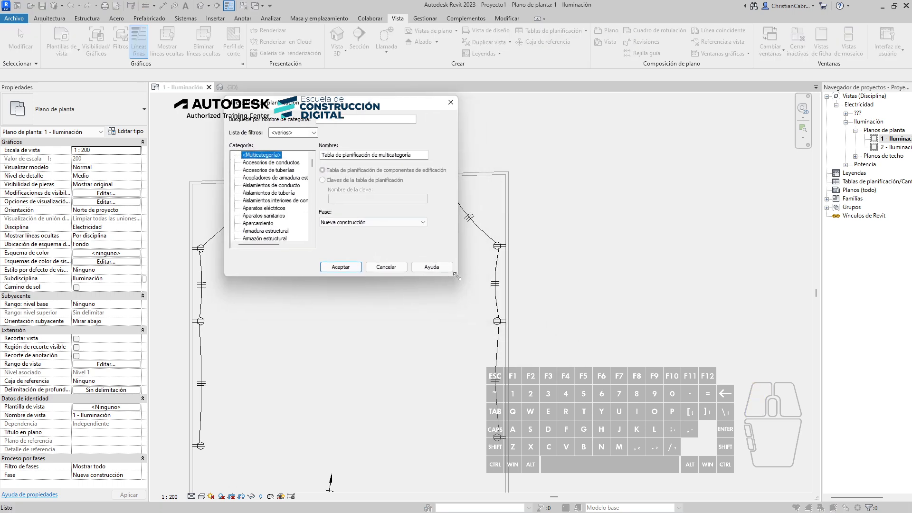
left_click_drag(457, 277, 601, 441)
left_click(313, 132)
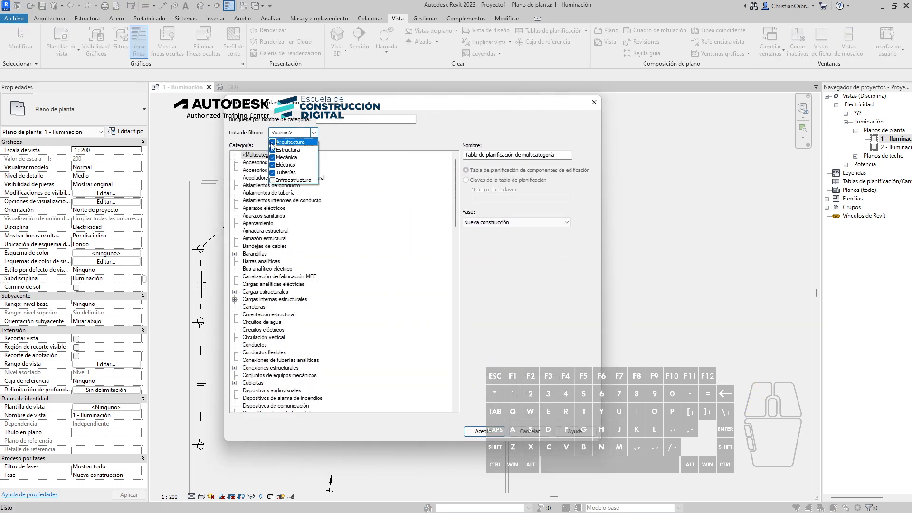
left_click(272, 142)
left_click(272, 150)
left_click(272, 157)
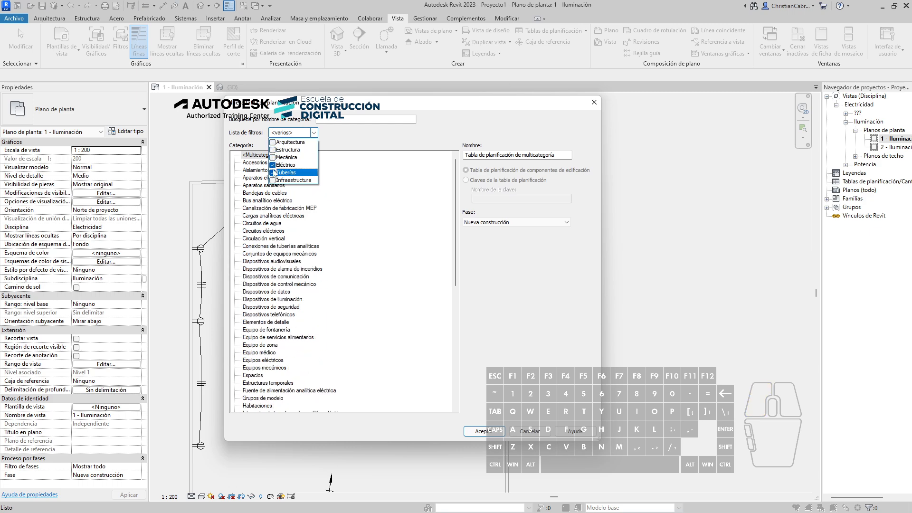
left_click(273, 172)
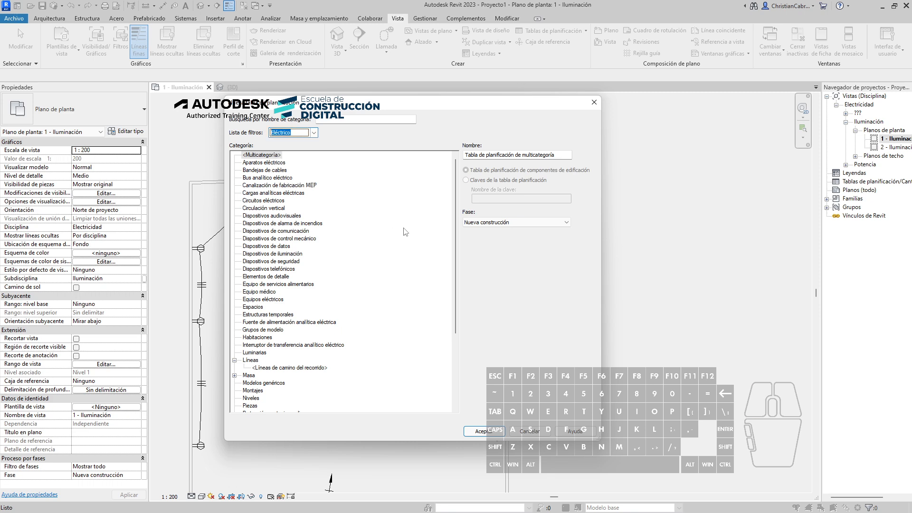
Create the schedule for the Circuitos eléctricos category with the name "T.1 / Circuitos".
scroll(394, 233, "down", 3)
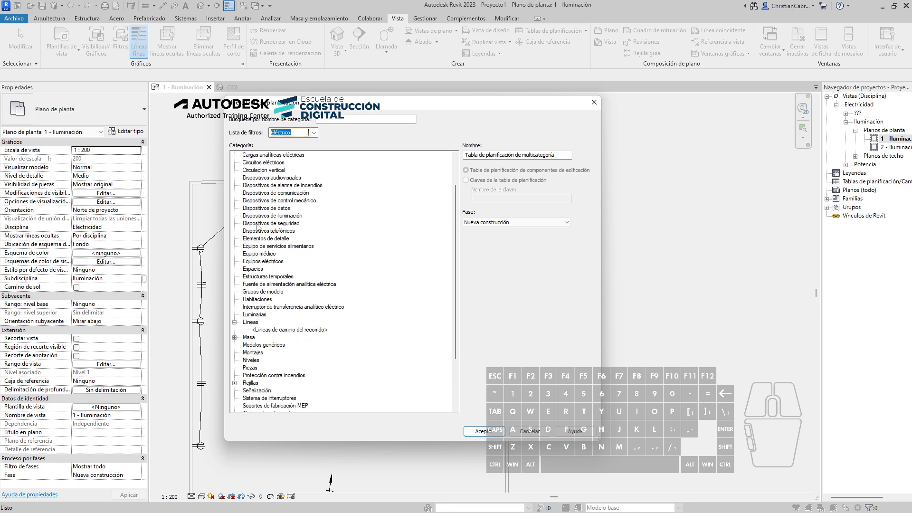
scroll(259, 224, "up", 1)
left_click(263, 186)
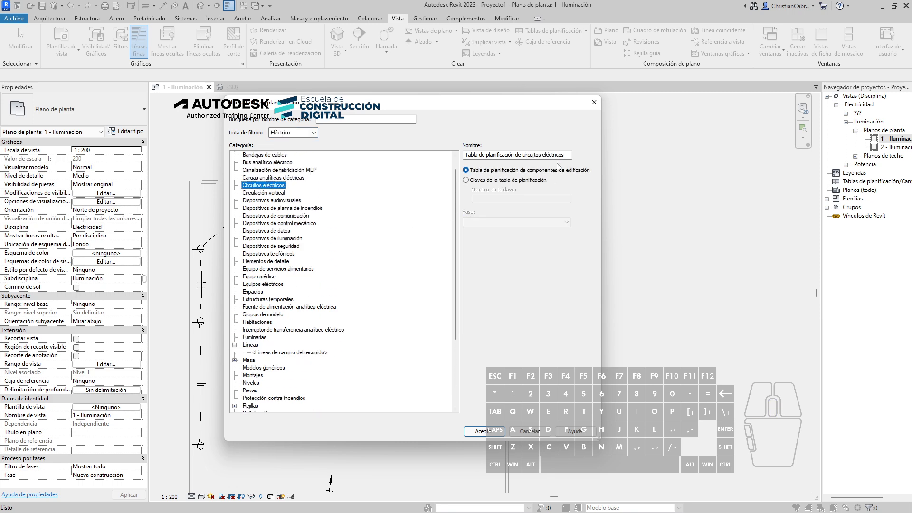
triple_click(568, 155)
type("T.1")
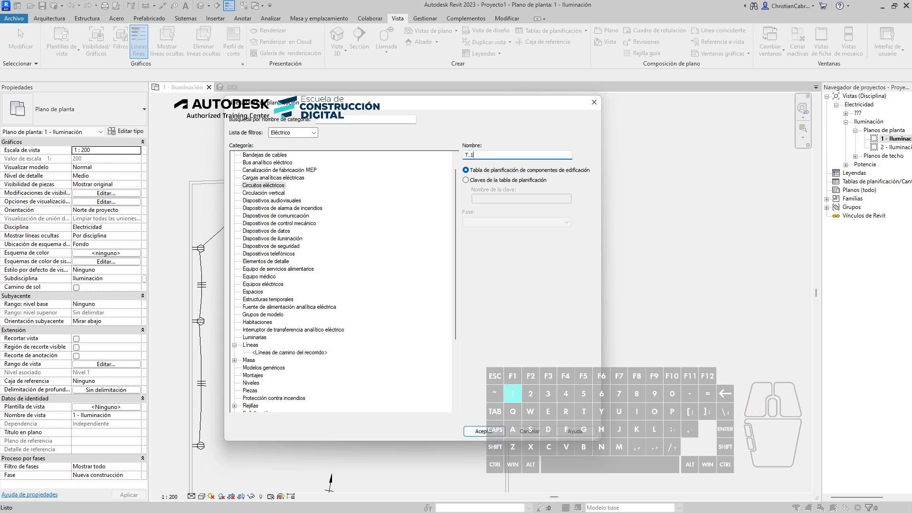
type("/ Ci")
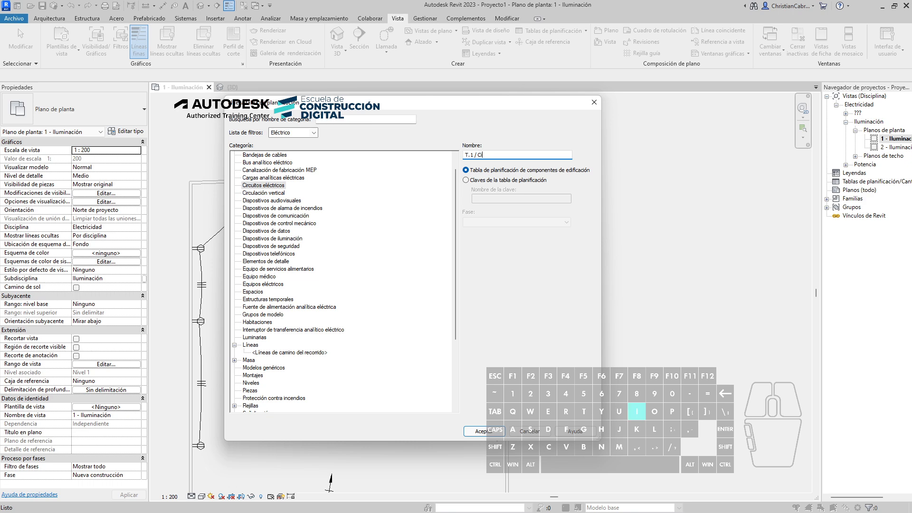
type("rcuitos")
key("Return")
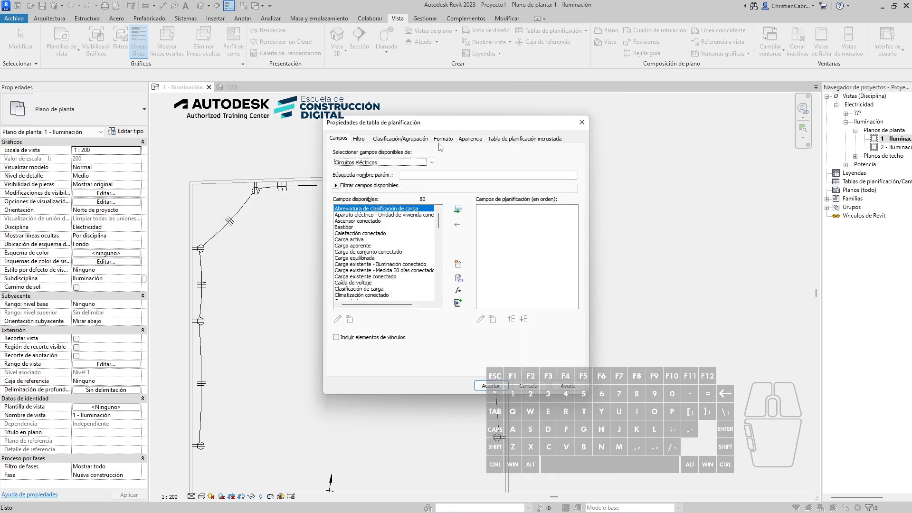
Enlarge the schedule properties dialog, look through the available fields, and add Número de circuito to the schedule.
left_click_drag(361, 370, 625, 474)
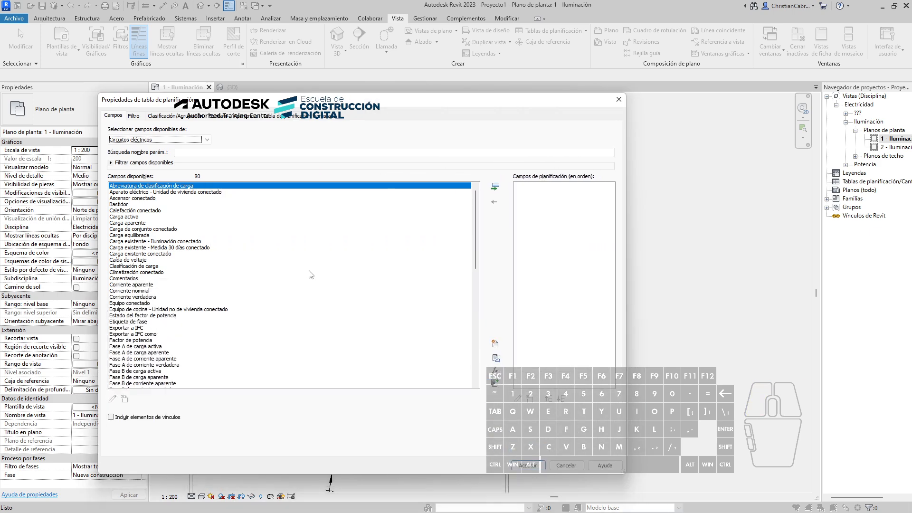
scroll(314, 272, "down", 10)
scroll(314, 273, "down", 5)
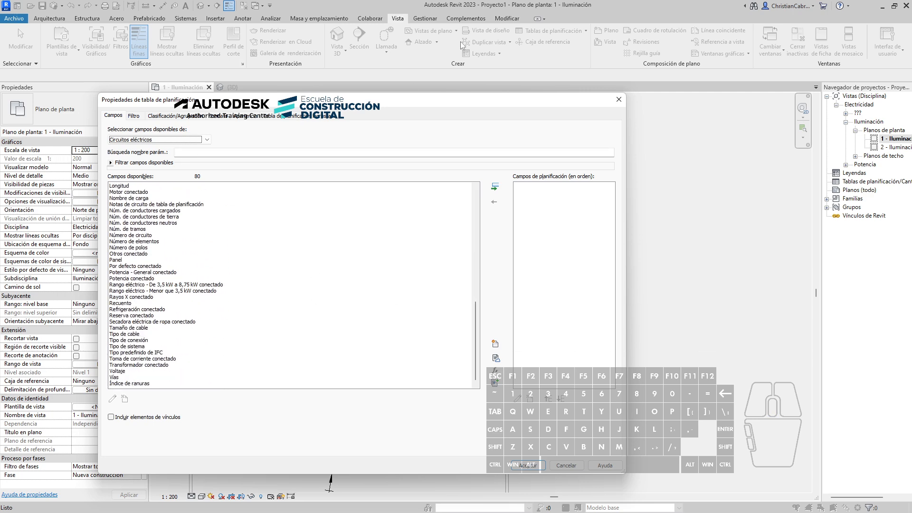
left_click(112, 163)
left_click(111, 163)
scroll(217, 273, "up", 15)
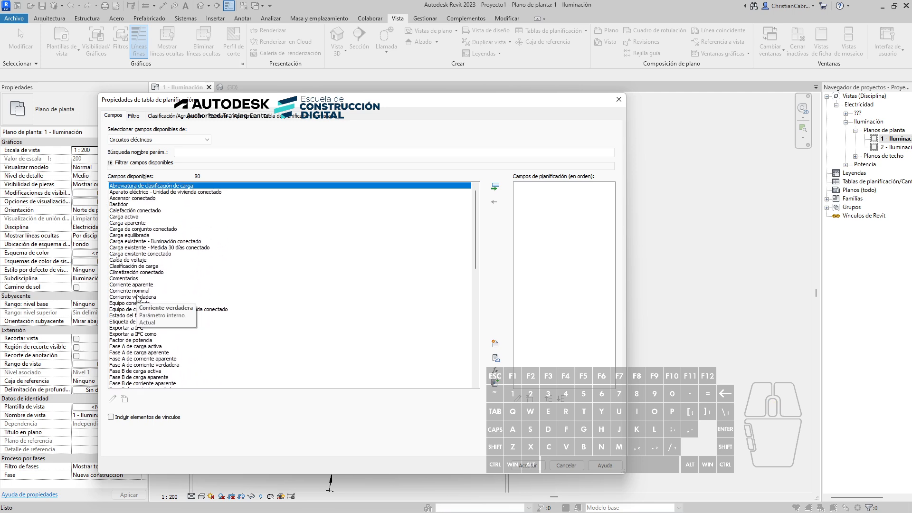
scroll(137, 296, "down", 15)
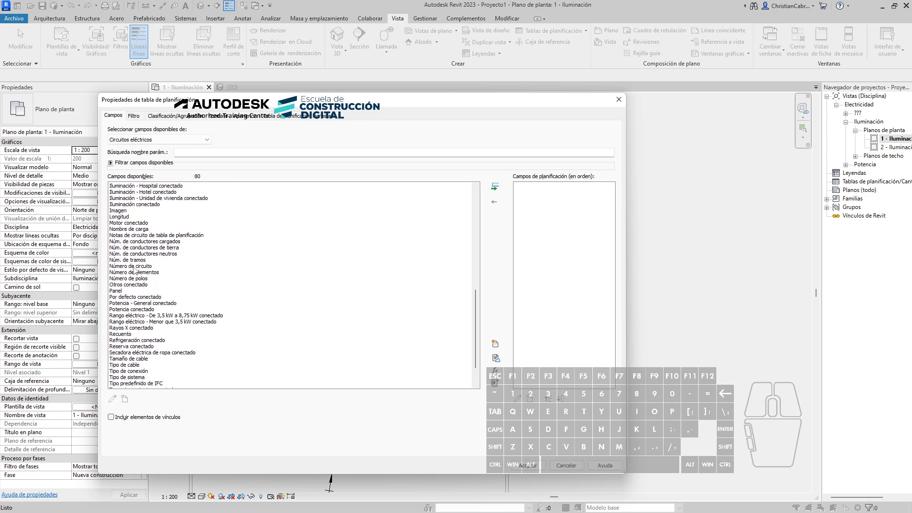
double_click(135, 267)
scroll(169, 326, "up", 1)
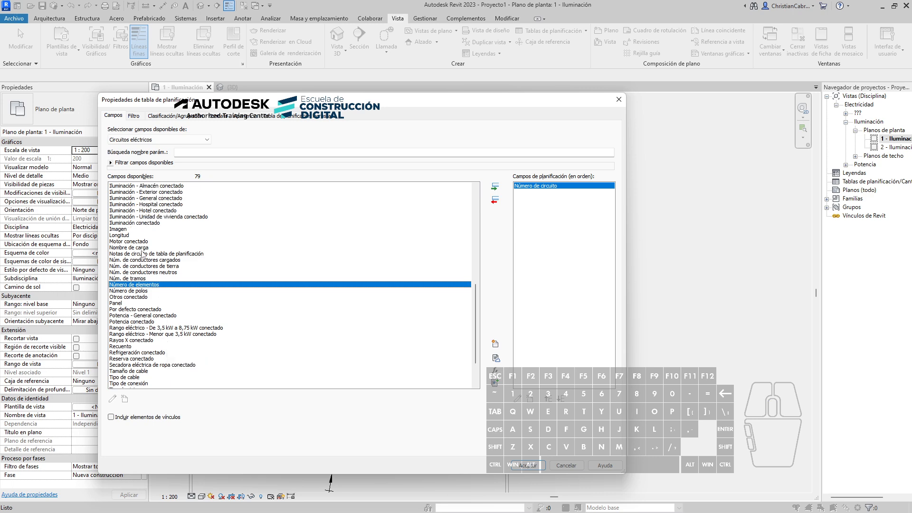
Add the Longitud and Panel fields to the circuit schedule.
double_click(123, 236)
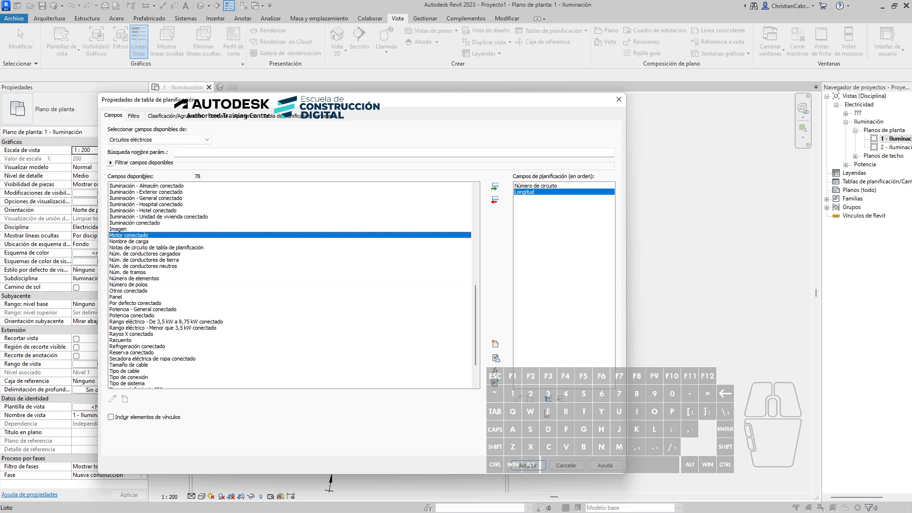
scroll(190, 305, "down", 2)
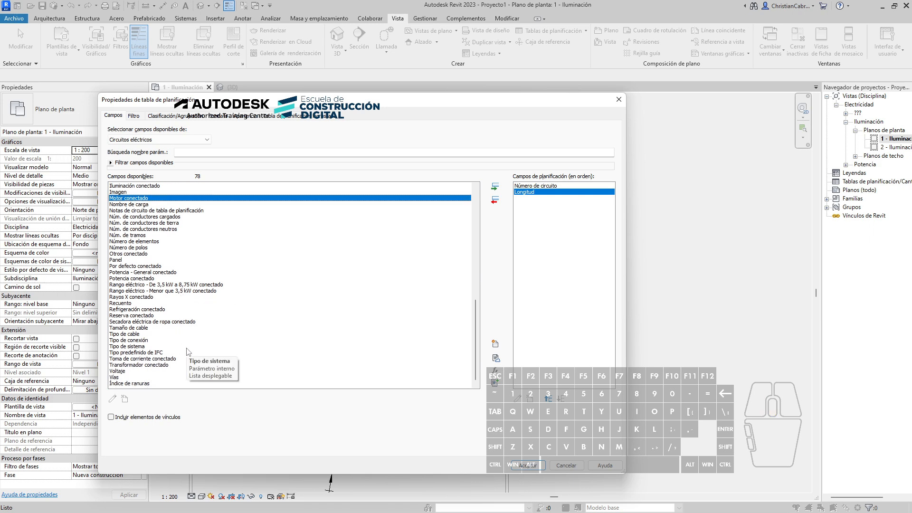
scroll(187, 351, "up", 2)
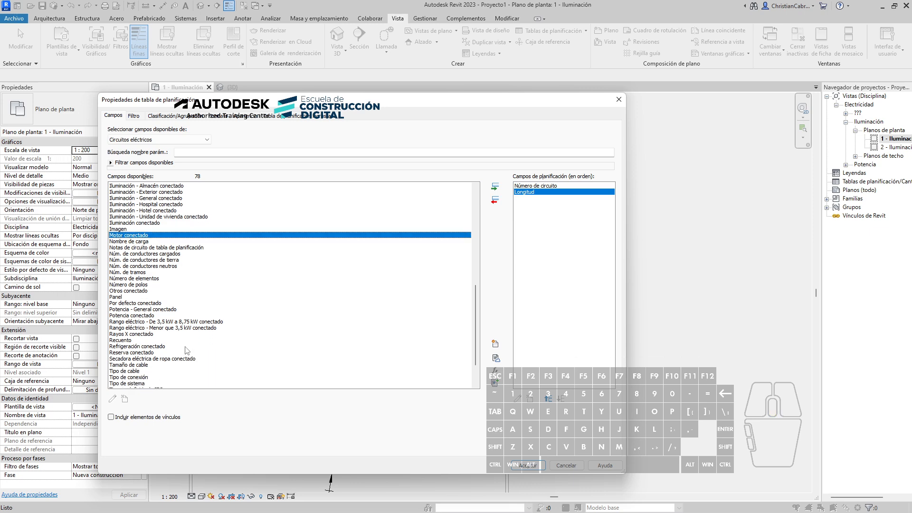
scroll(187, 352, "up", 9)
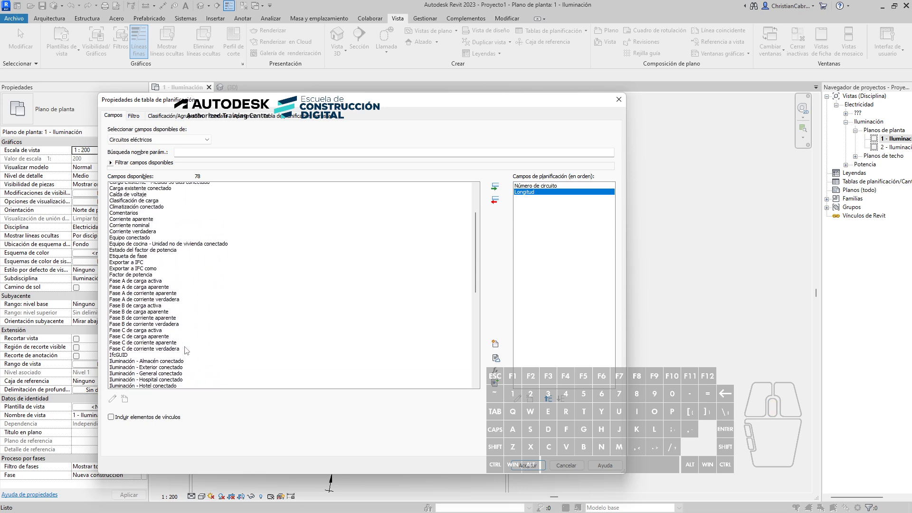
scroll(187, 352, "up", 4)
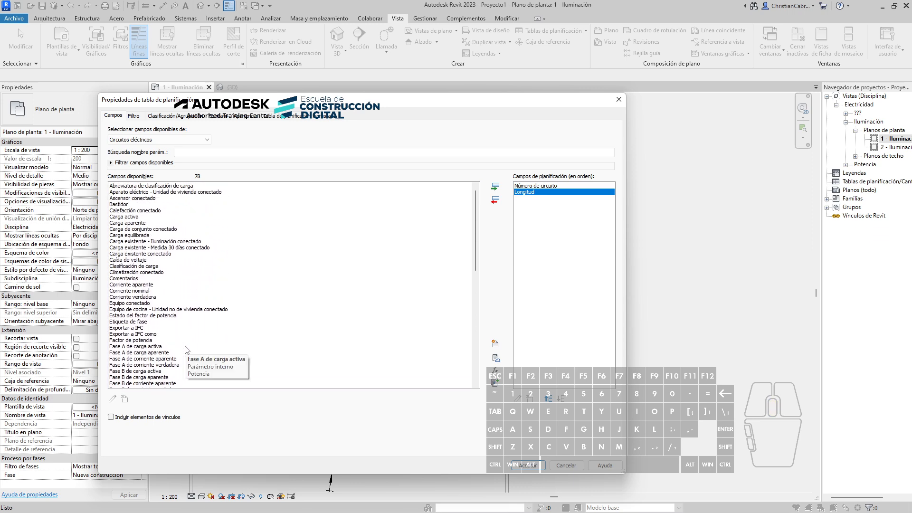
scroll(186, 350, "down", 4)
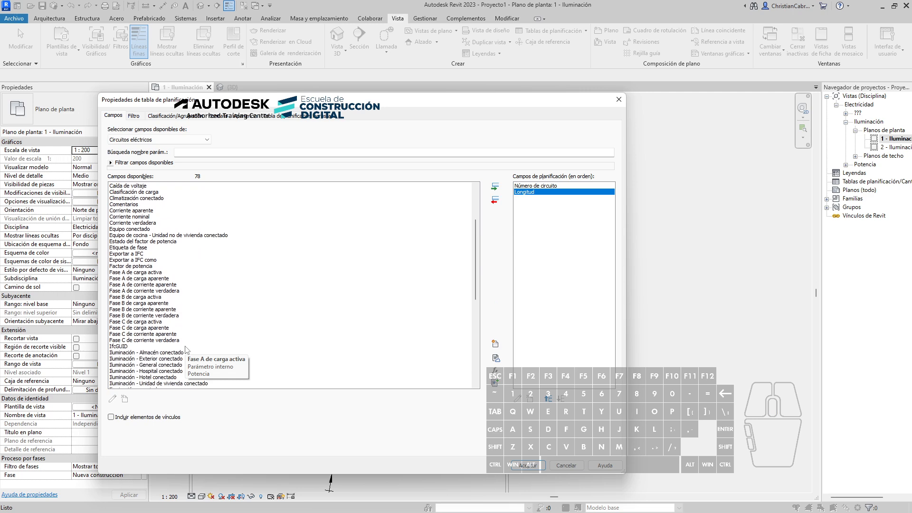
scroll(186, 350, "down", 4)
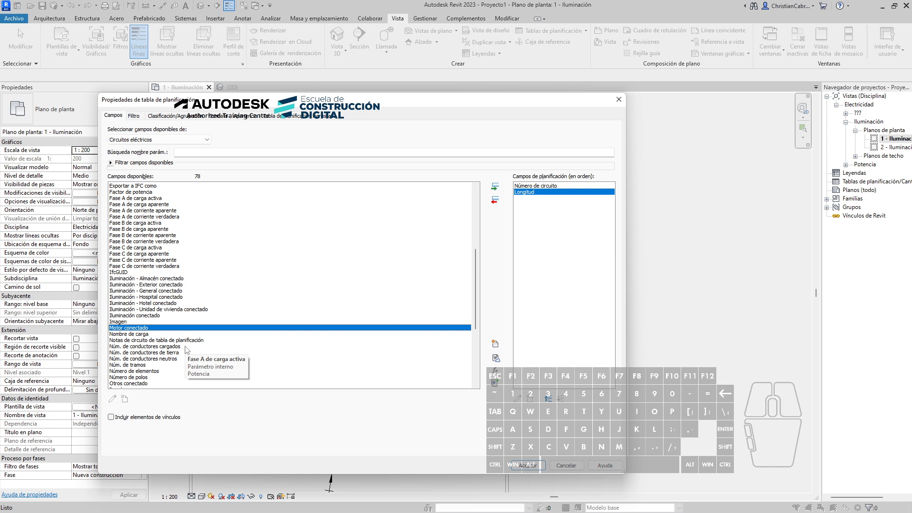
scroll(186, 350, "down", 2)
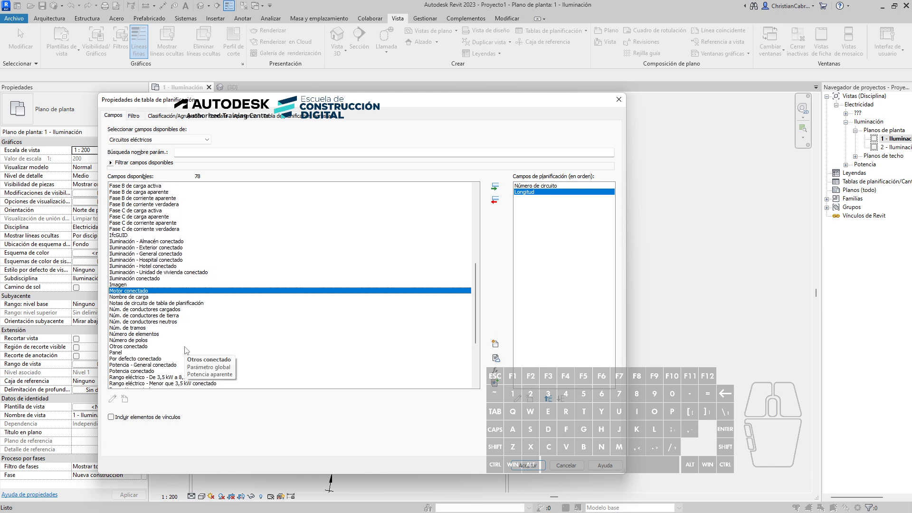
scroll(185, 350, "down", 2)
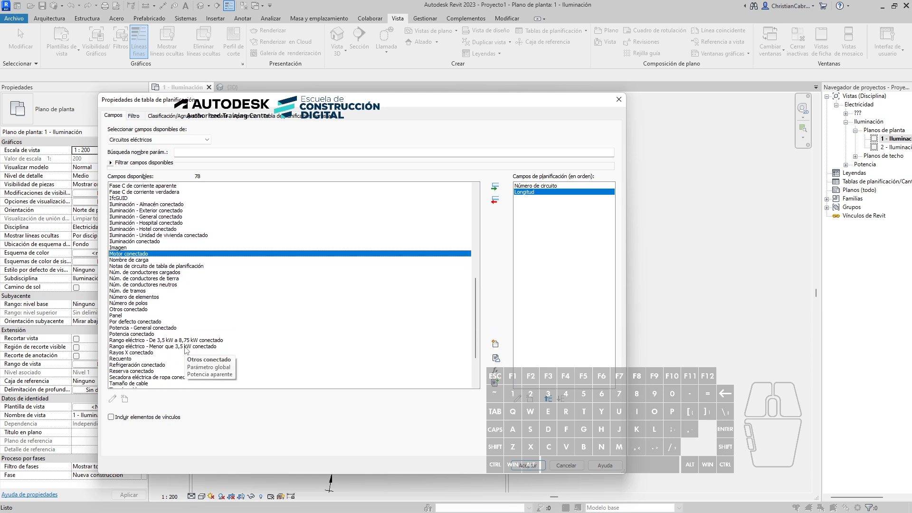
double_click(113, 315)
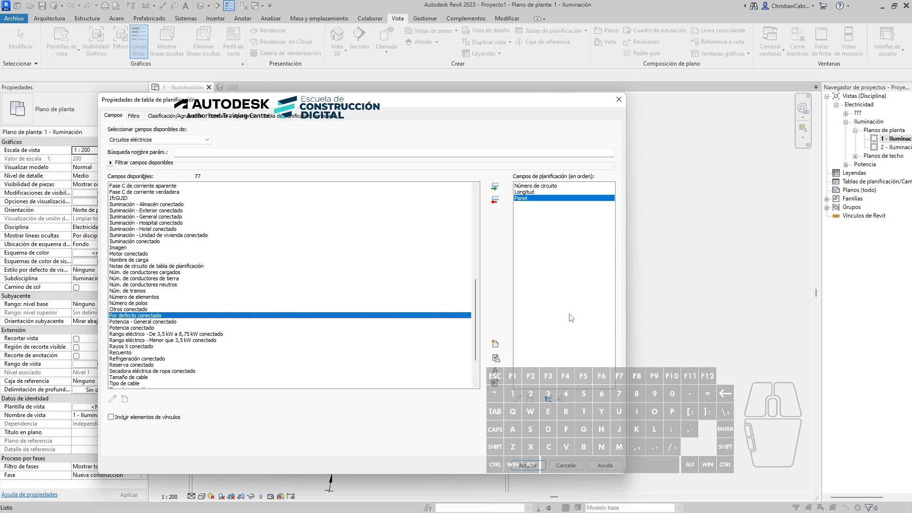
Move the Panel field to the first place in the schedule's field order and generate the schedule.
left_click(551, 399)
left_click(552, 399)
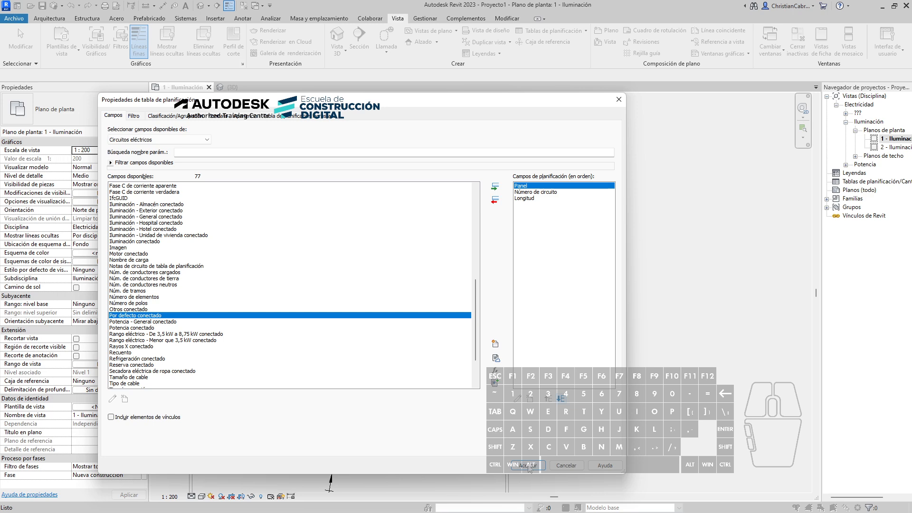
left_click(524, 466)
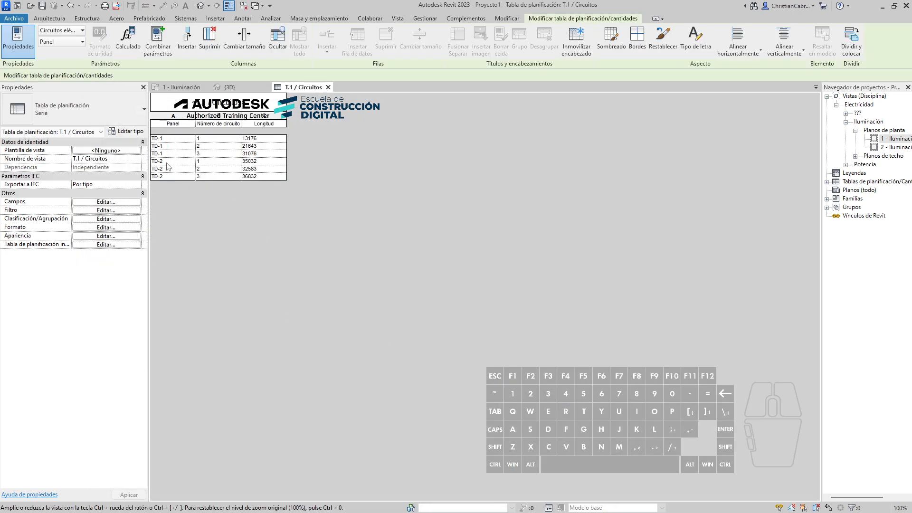
Open the project units, enlarge the dialog and examine the unit formats of the Eléctrico discipline.
left_click(425, 19)
left_click(295, 54)
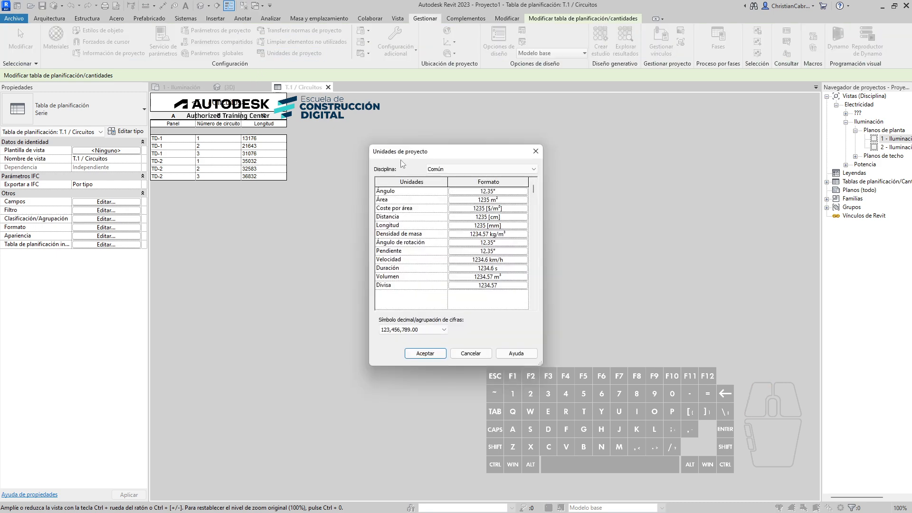
left_click(446, 170)
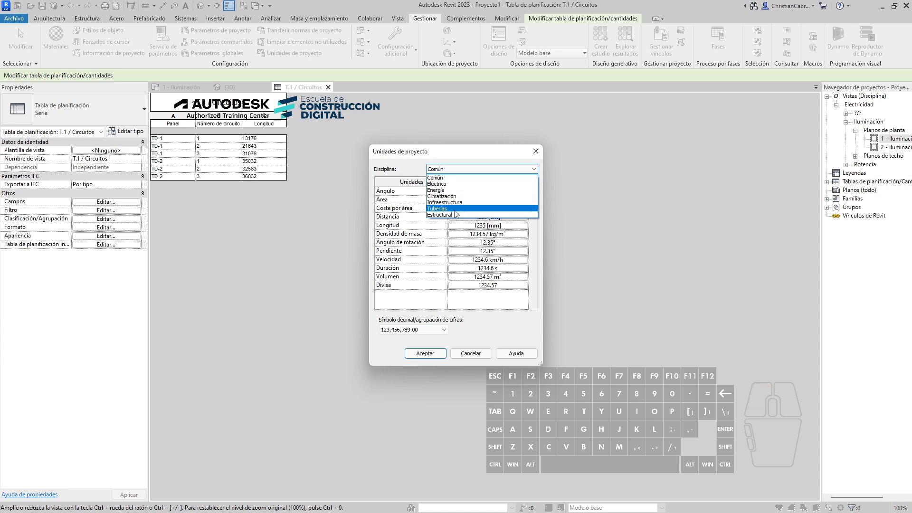
left_click(454, 185)
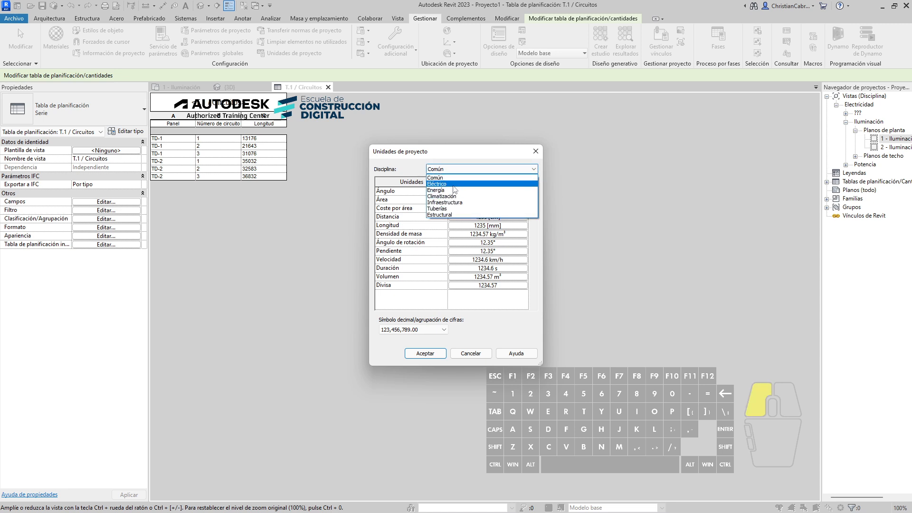
left_click_drag(439, 156, 384, 106)
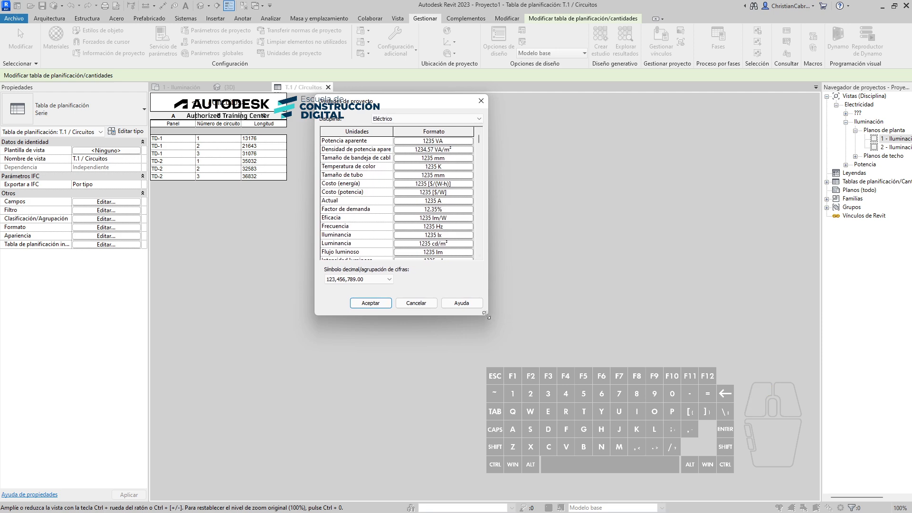
left_click_drag(487, 315, 665, 462)
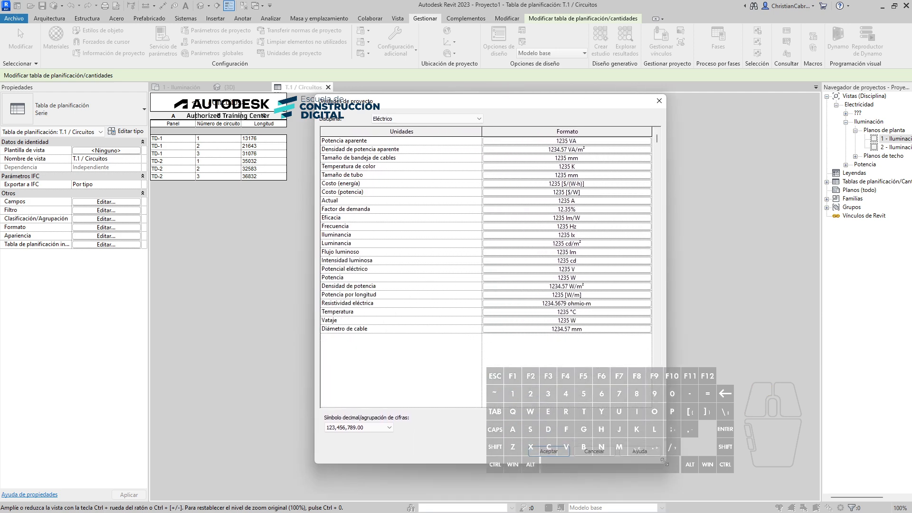
Set the Común discipline's Longitud format to metres with 2 decimal places and the unit symbol m.
left_click(464, 122)
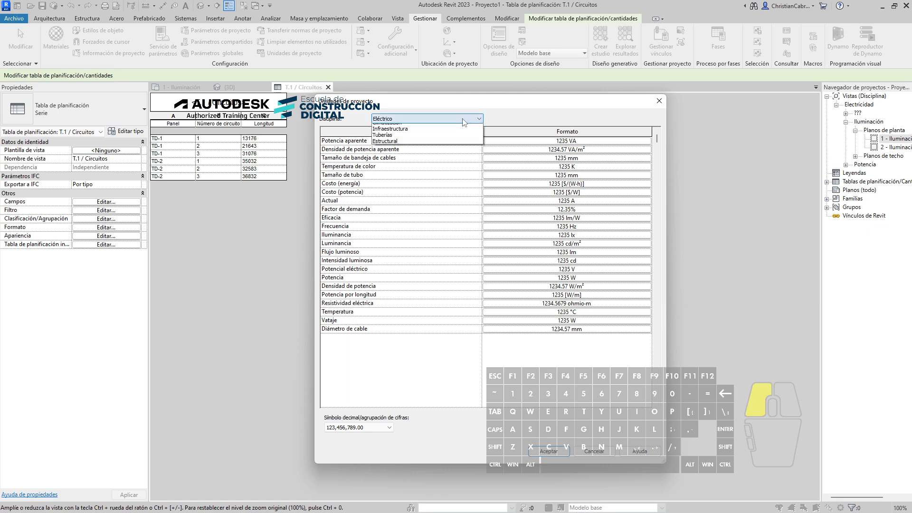
left_click(382, 128)
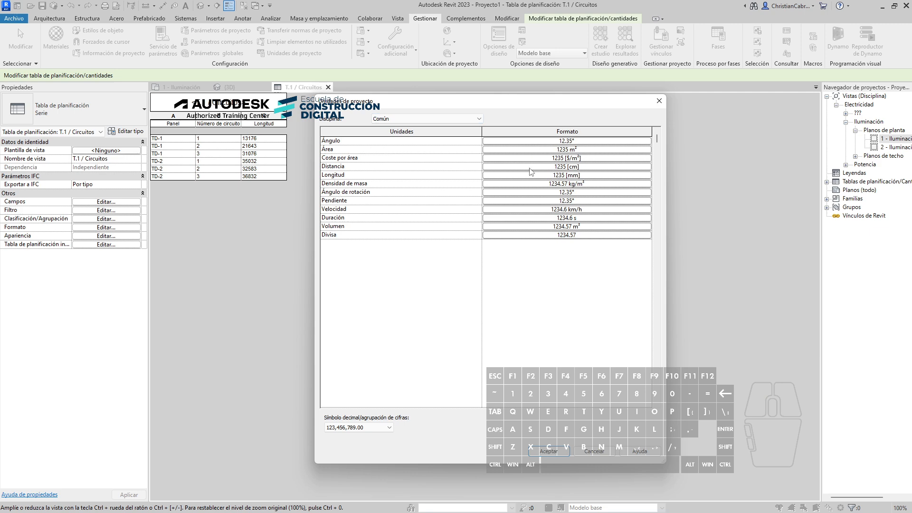
left_click(546, 176)
left_click(481, 231)
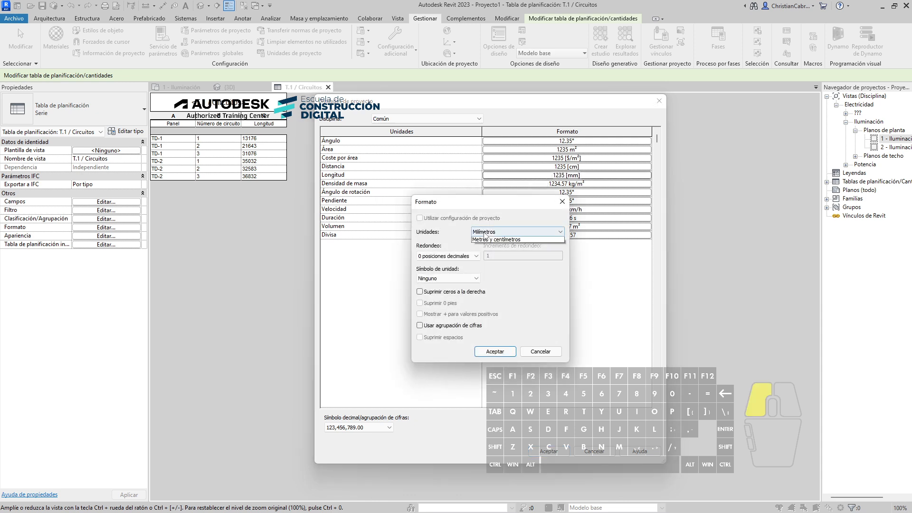
left_click(492, 267)
left_click(447, 256)
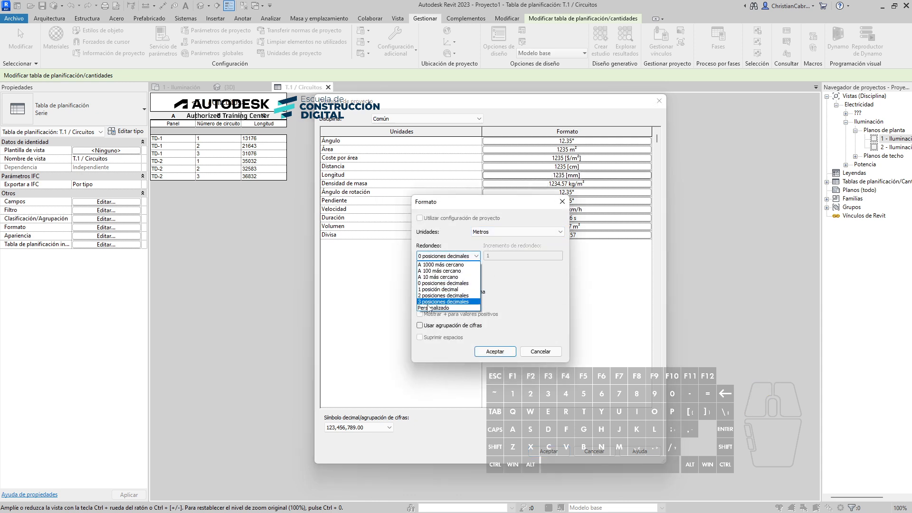
left_click(426, 296)
left_click(447, 281)
left_click(432, 295)
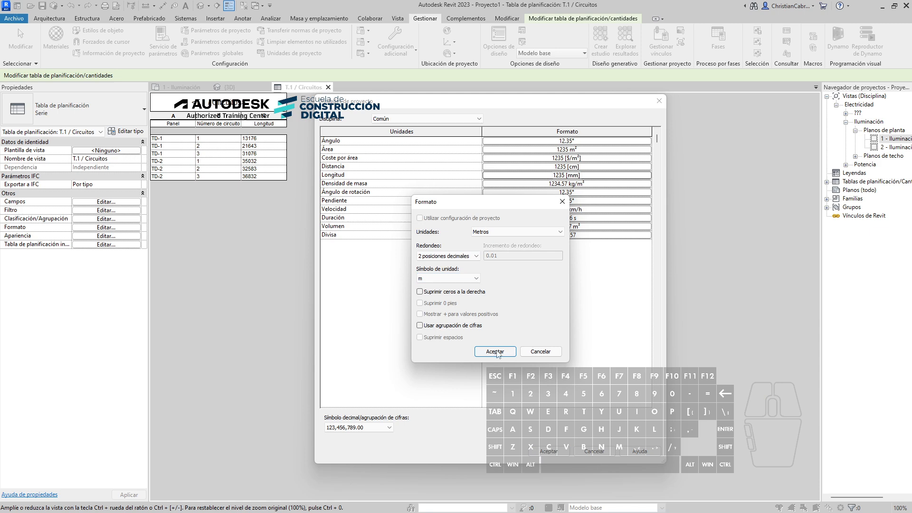
left_click(495, 352)
left_click(551, 451)
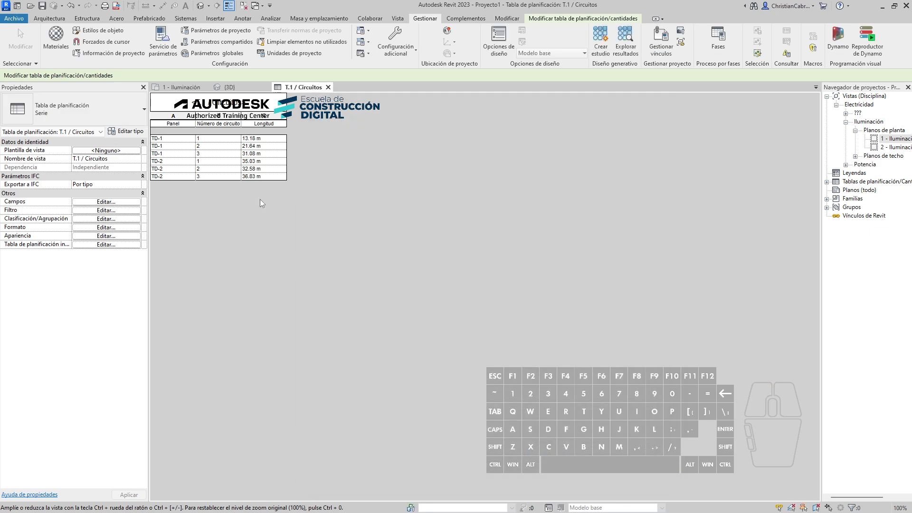
Sort the circuit schedule by Panel with a footer showing Título, recuento y totales, and turn on grand totals.
left_click(97, 228)
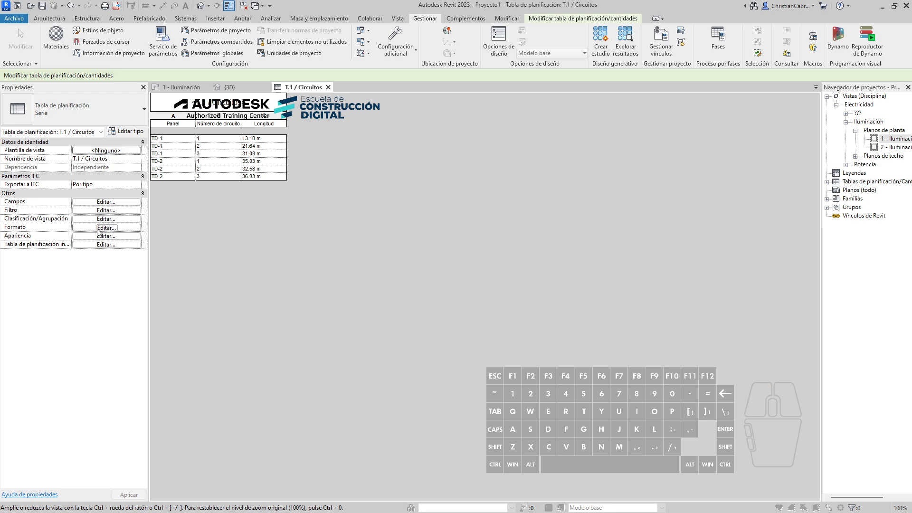
left_click(192, 116)
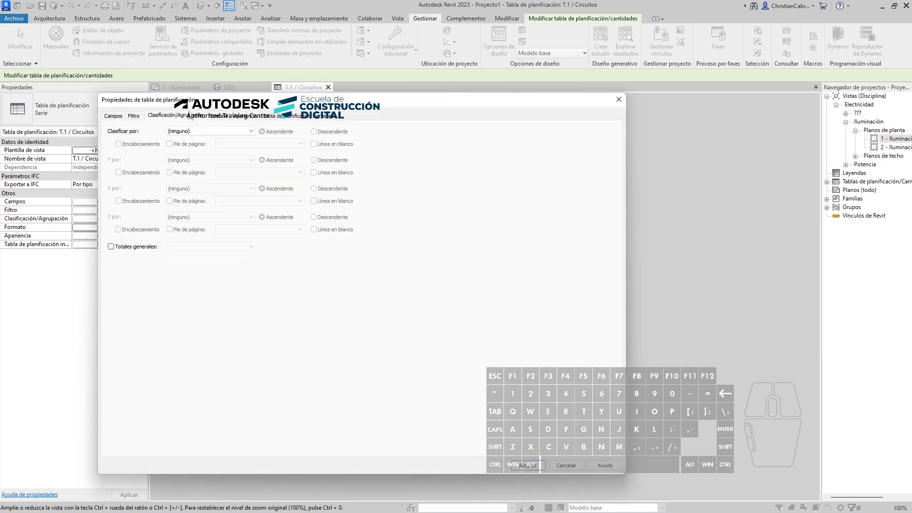
left_click(200, 132)
left_click(173, 146)
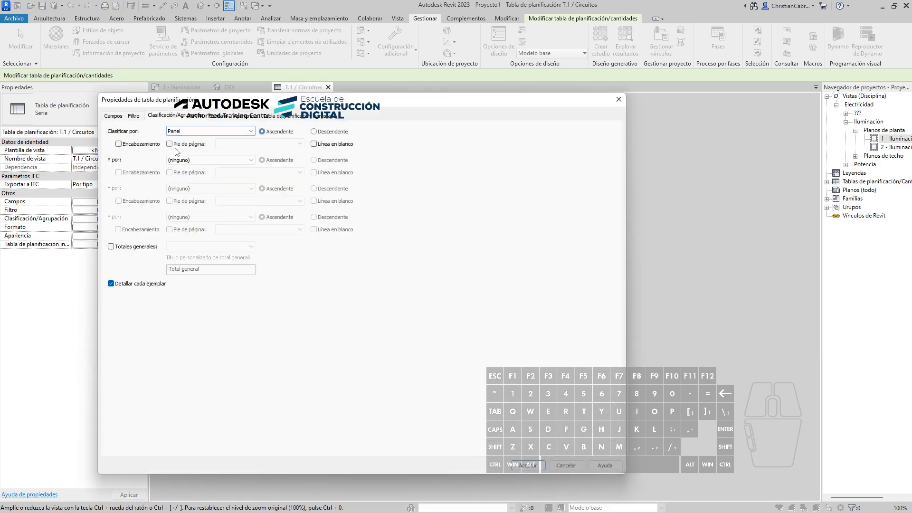
left_click(170, 144)
left_click(142, 247)
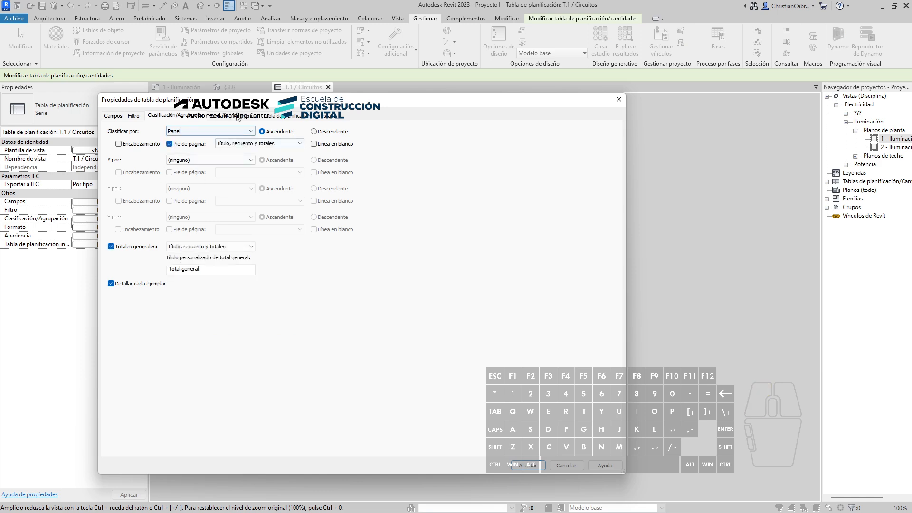
Set the schedule's Longitud field to Calcular totales and apply the schedule properties.
left_click(220, 117)
left_click(138, 149)
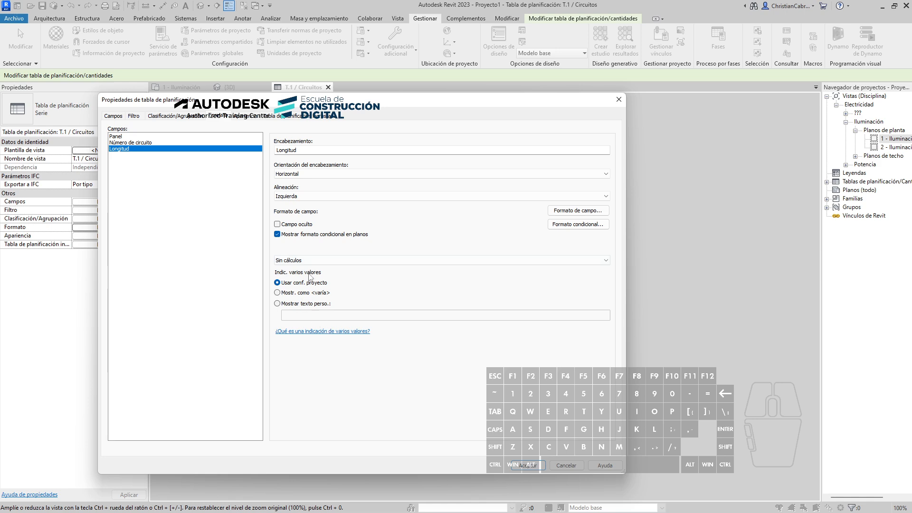
left_click(309, 261)
left_click(290, 277)
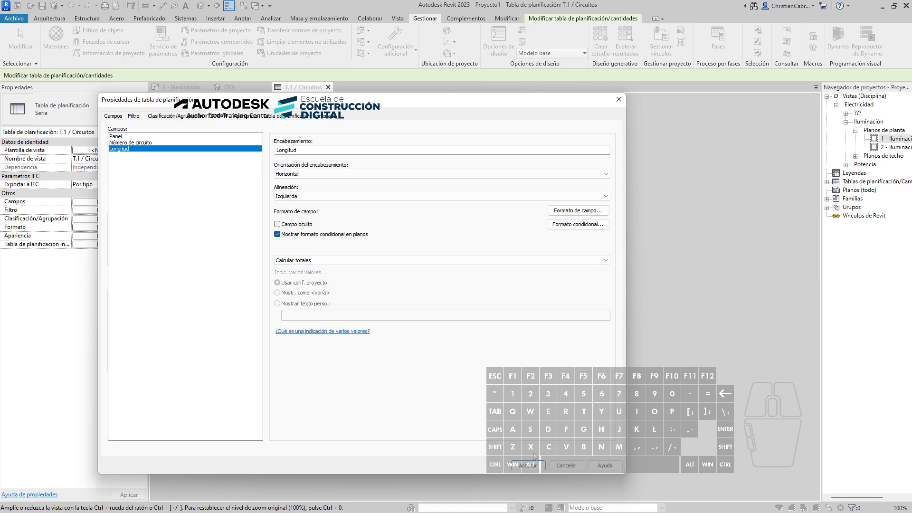
left_click(529, 464)
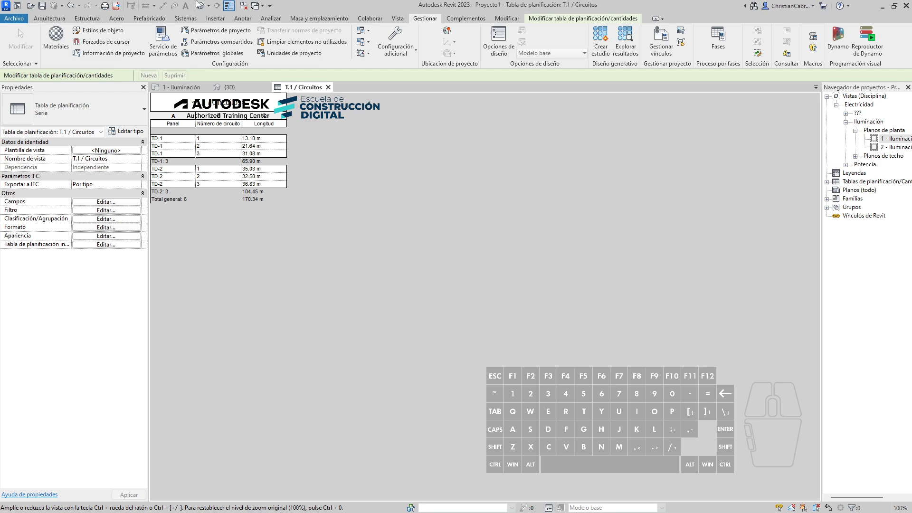
Examine the room's outlets and panel in the 3D view and compare them with the wiring in the 1 - Iluminación floor plan.
left_click(198, 5)
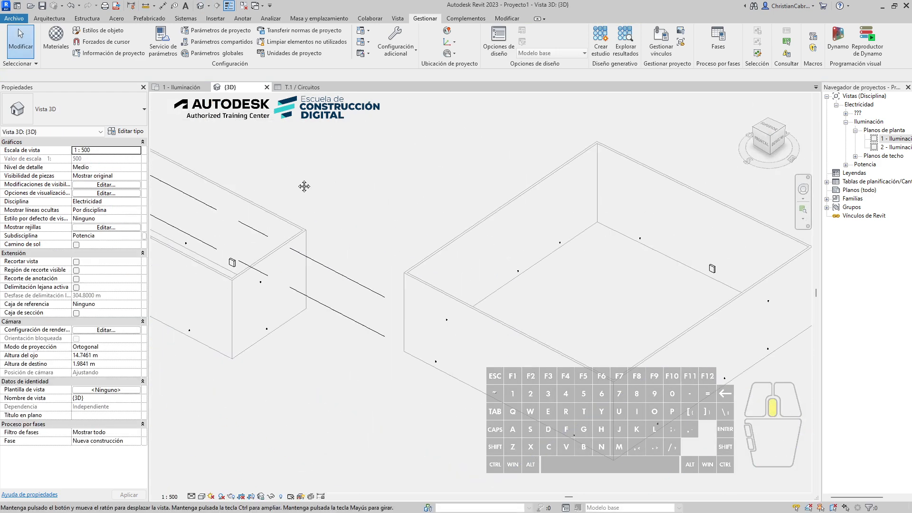
middle_click_drag(304, 186, 189, 166)
middle_click_drag(569, 266, 551, 332, "shift")
left_click(890, 142)
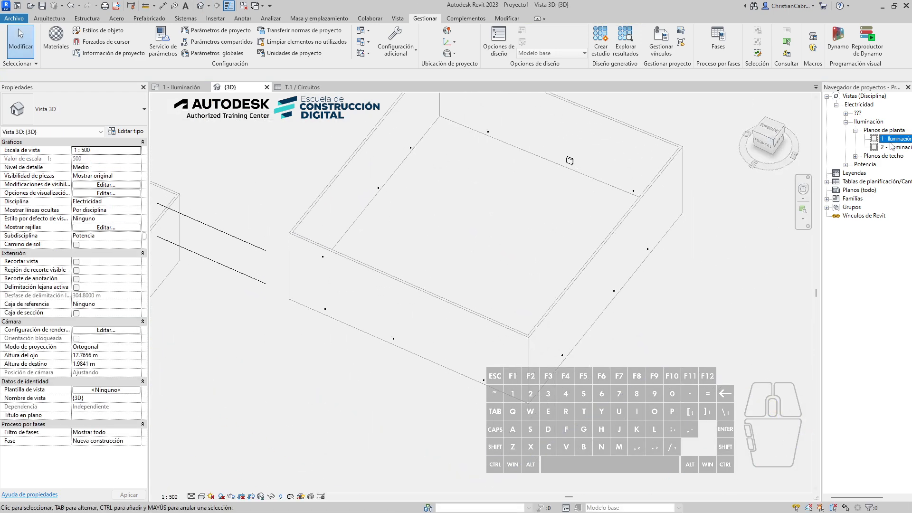
double_click(894, 140)
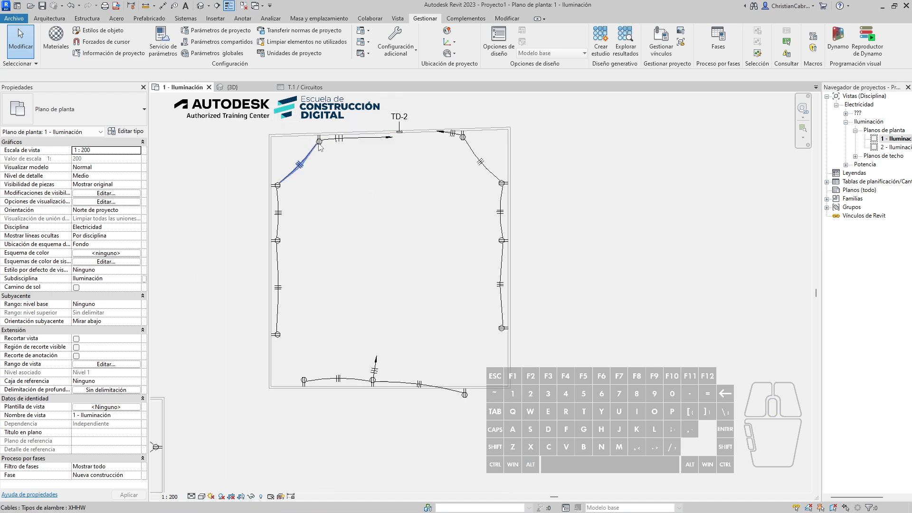
left_click(200, 5)
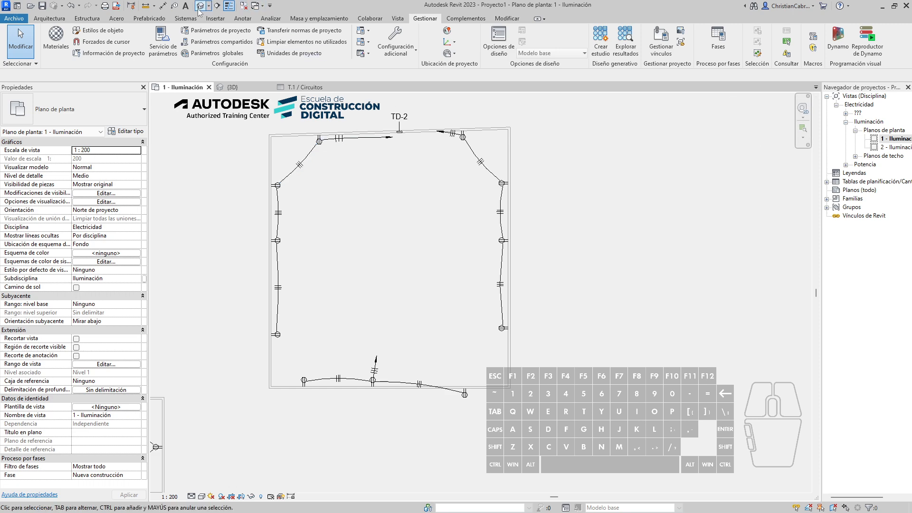
middle_click_drag(472, 270, 399, 214, "shift")
scroll(401, 220, "up", 3)
middle_click_drag(436, 338, 522, 252)
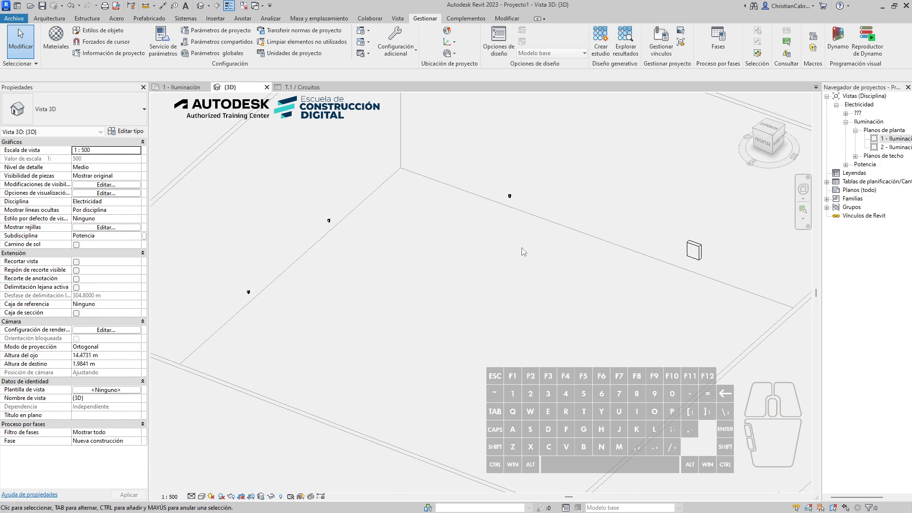
Set the path mode of panel TD-2's circuit 1 to Todos los dispositivos in the 3D view and finish the path edit.
key("Tab")
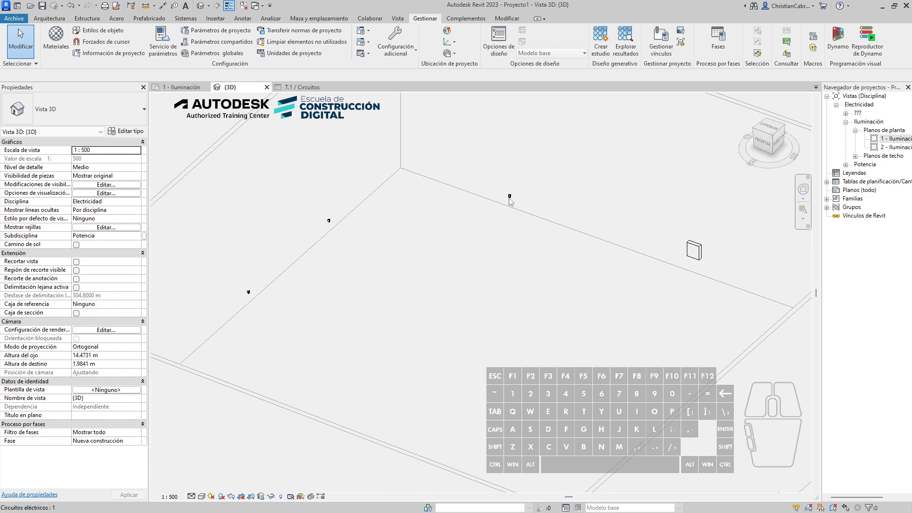
left_click(510, 199)
key("ctrl+1")
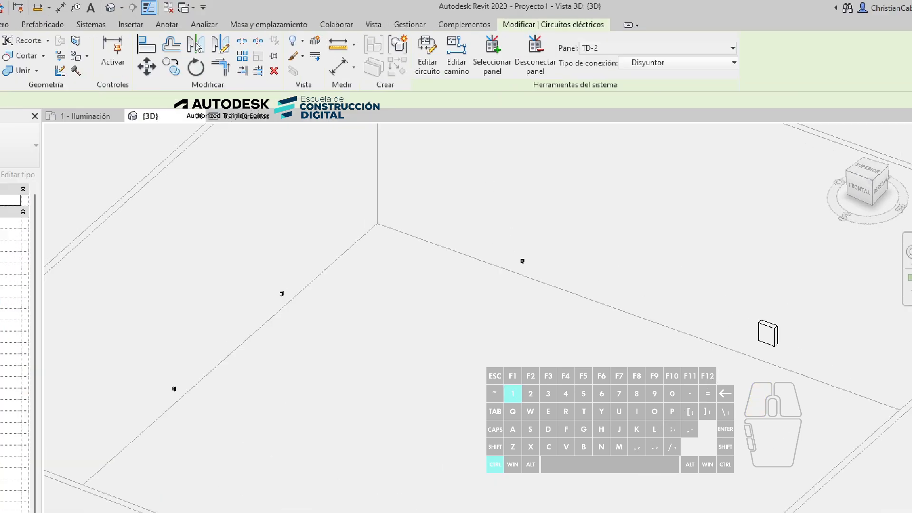
left_click_drag(424, 40, 479, 136, "ctrl")
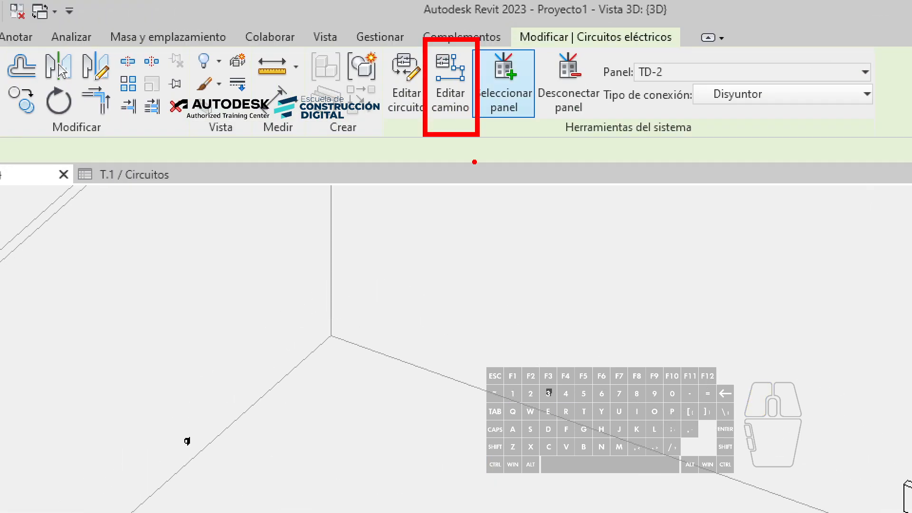
key("Escape")
left_click(451, 76)
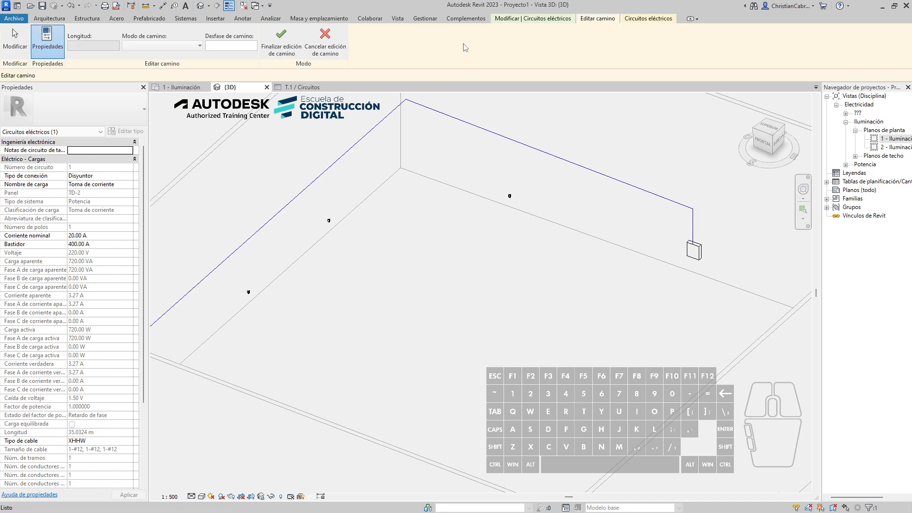
scroll(480, 194, "down", 2)
middle_click_drag(499, 295, 507, 230, "shift")
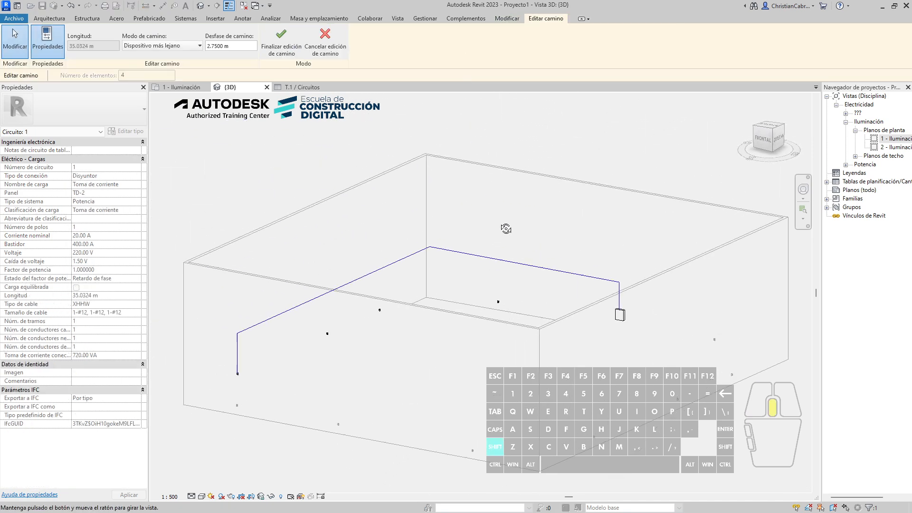
middle_click_drag(561, 306, 559, 252)
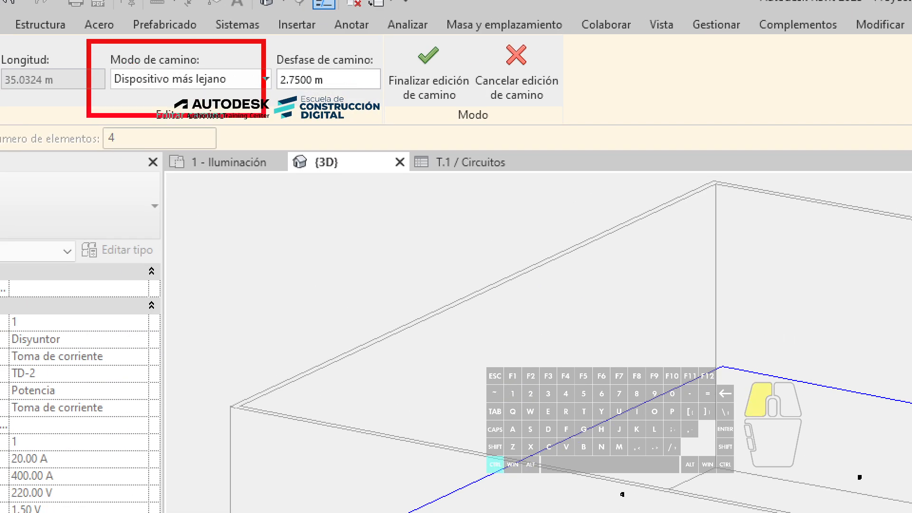
left_click(205, 78)
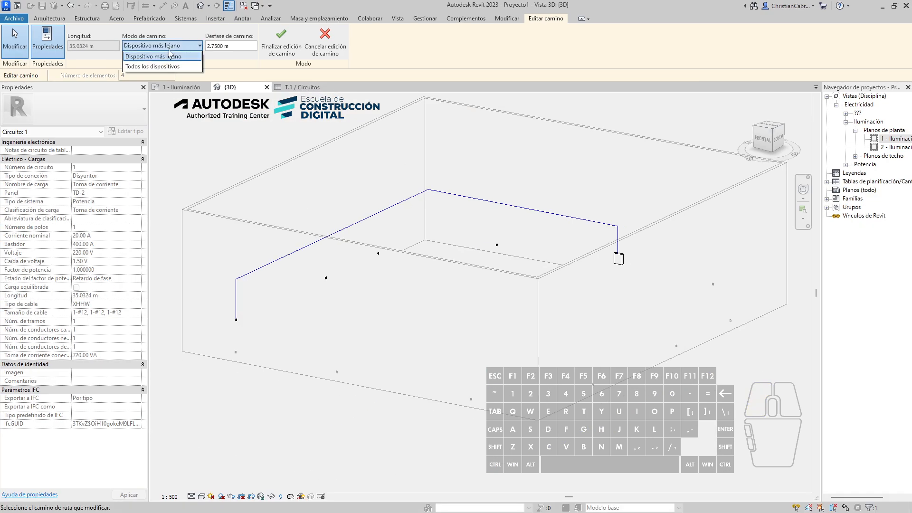
left_click(153, 66)
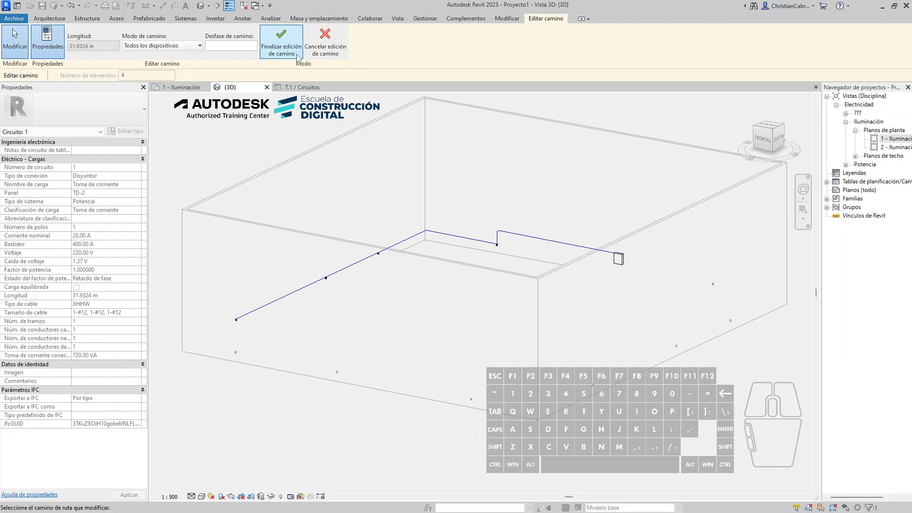
left_click(281, 43)
Change circuit 2 of panel TD-2 to the Todos los dispositivos path mode and finish editing its path.
middle_click_drag(437, 212, 389, 201)
key("Tab")
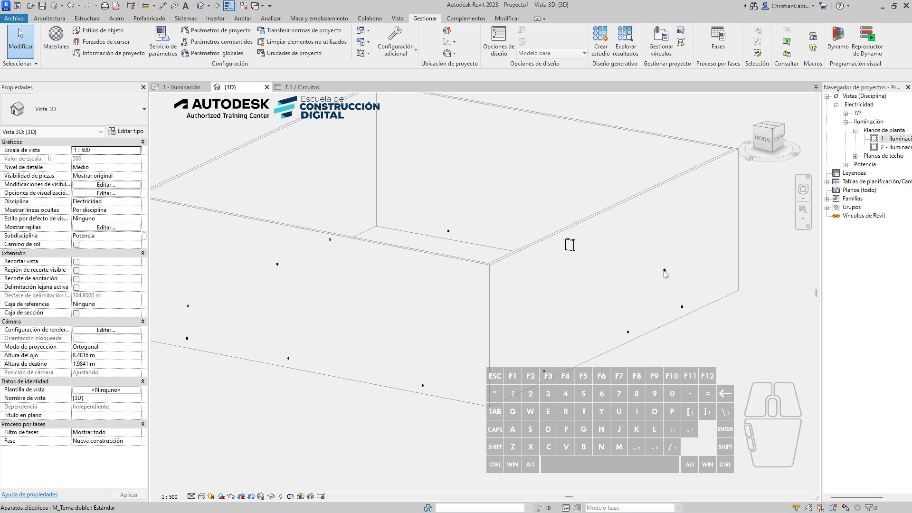
key("Tab")
left_click(665, 273)
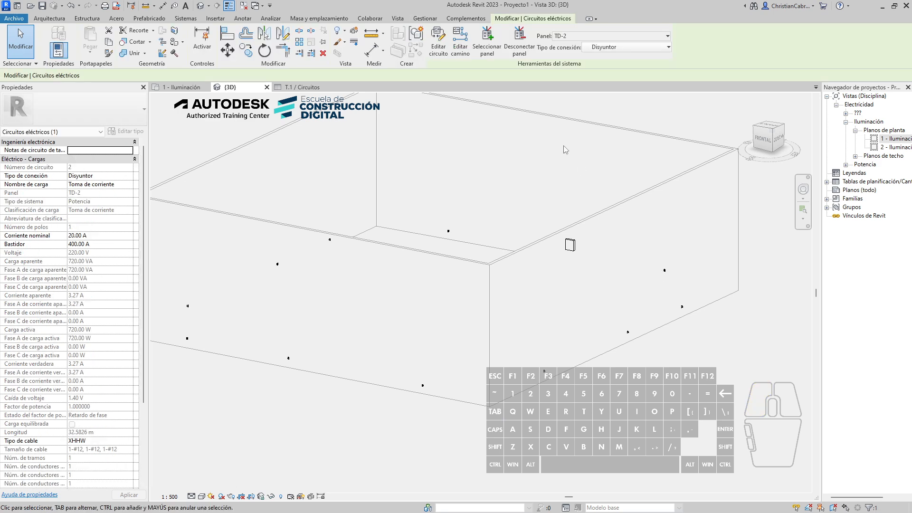
left_click(463, 53)
left_click(157, 45)
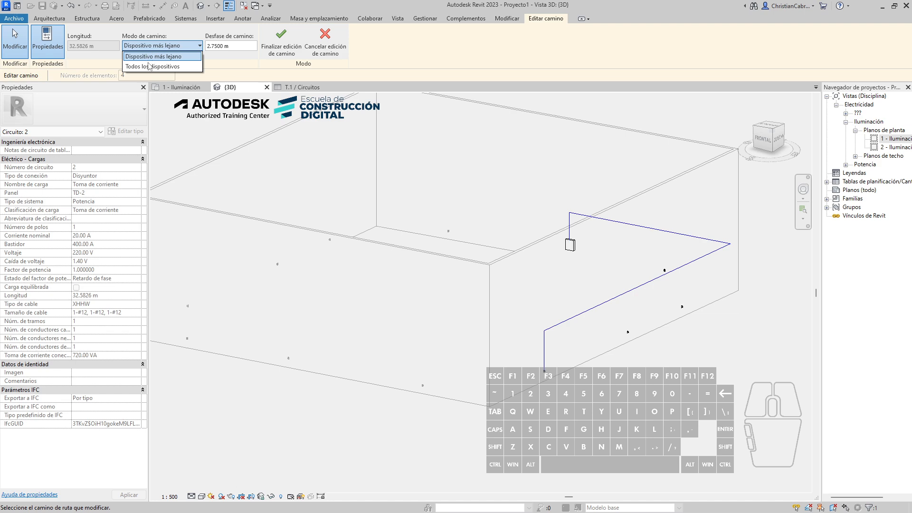
left_click(149, 66)
left_click(281, 40)
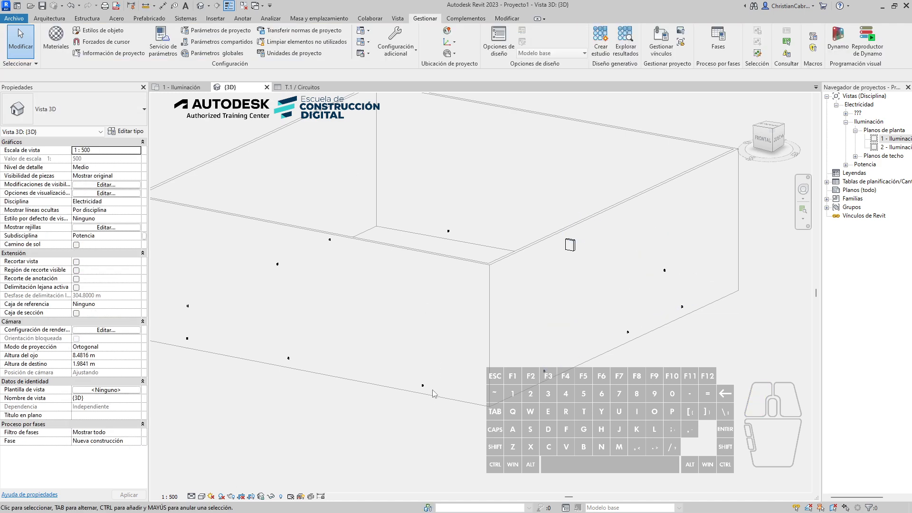
Edit the path of TD-2's circuit 3, serving the three front-wall outlets, to run through Todos los dispositivos, and finish it.
key("Tab")
key("Tab")
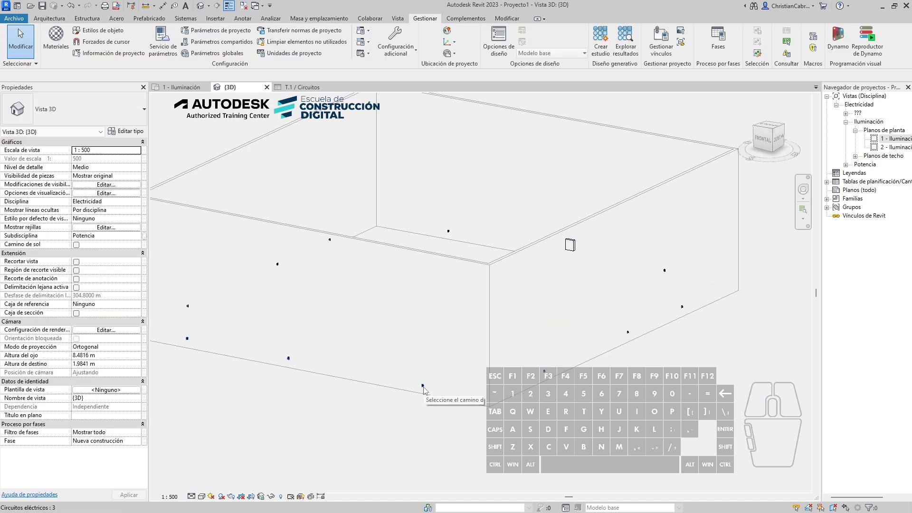
left_click(423, 387)
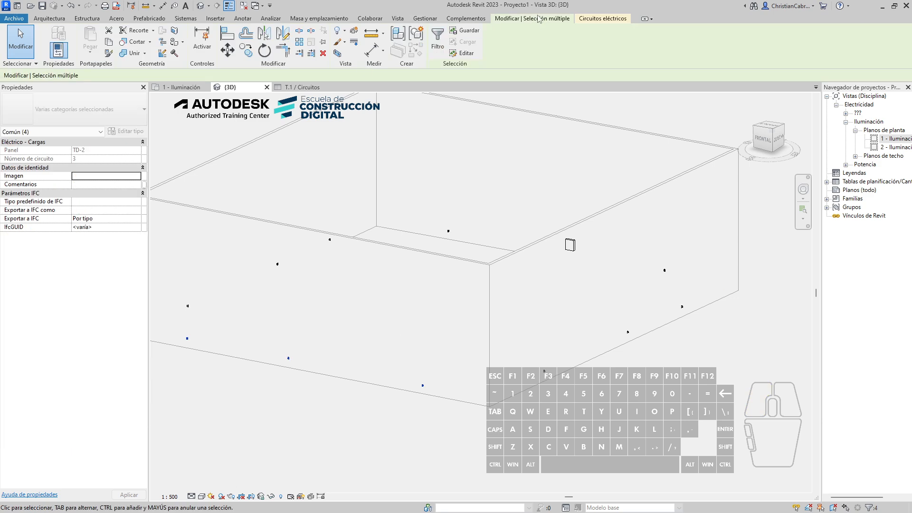
left_click(594, 22)
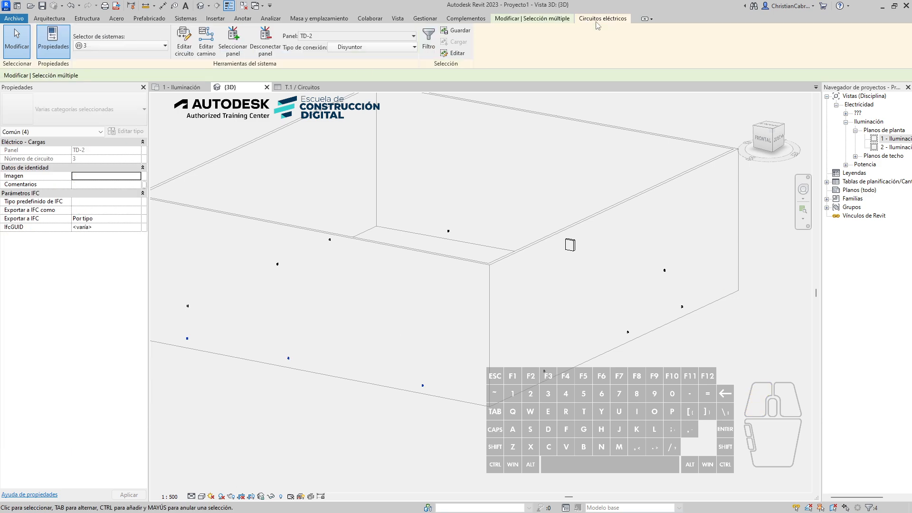
middle_click_drag(423, 317, 475, 266, "shift")
left_click(184, 46)
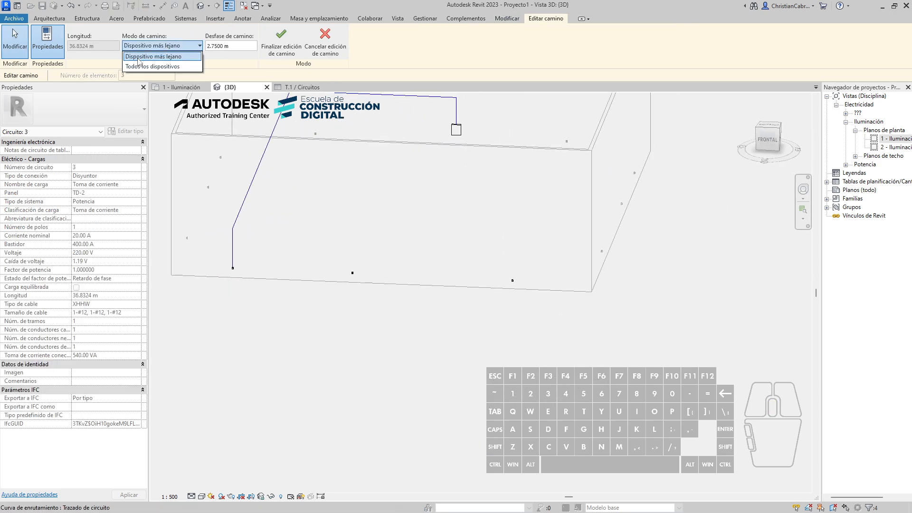
left_click(153, 62)
middle_click_drag(426, 264, 425, 311)
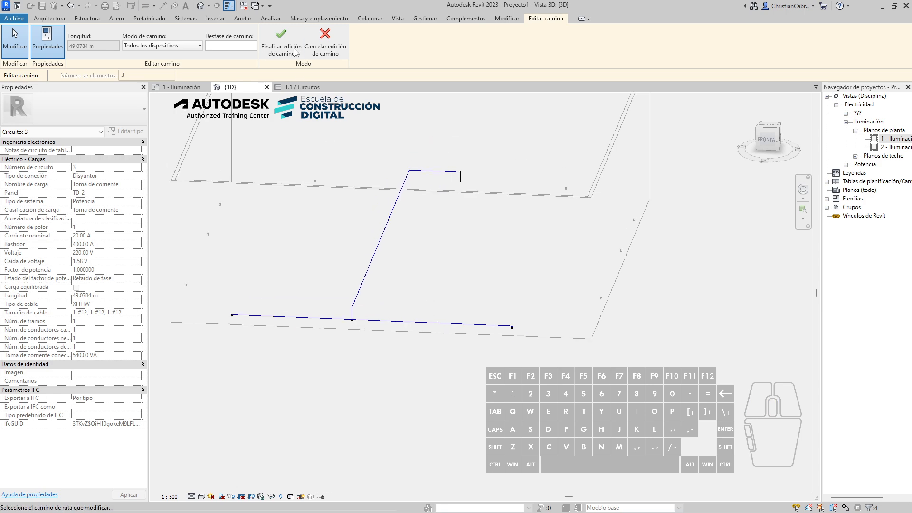
left_click(282, 40)
Open the T.1 / Circuitos schedule and review the circuit lengths and subtotal for panel TD-2.
middle_click_drag(476, 270, 346, 223, "shift")
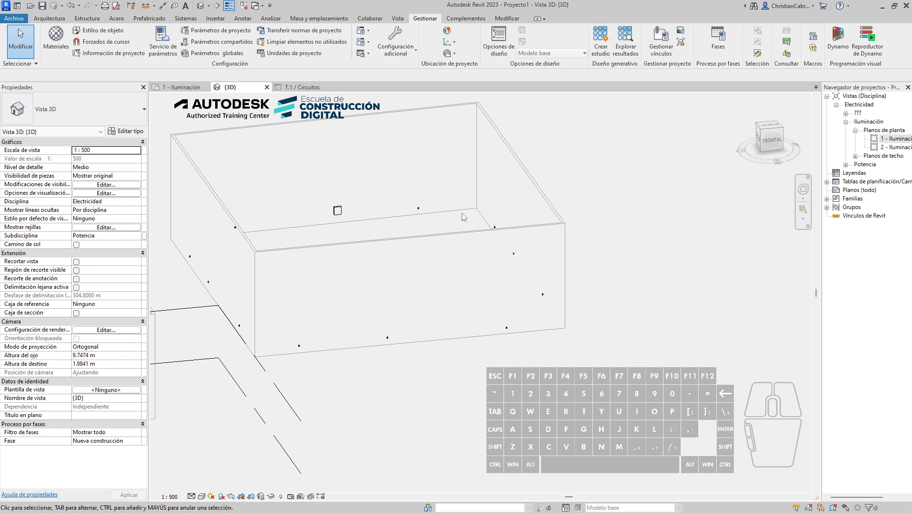
double_click(862, 181)
left_click(863, 191)
double_click(863, 191)
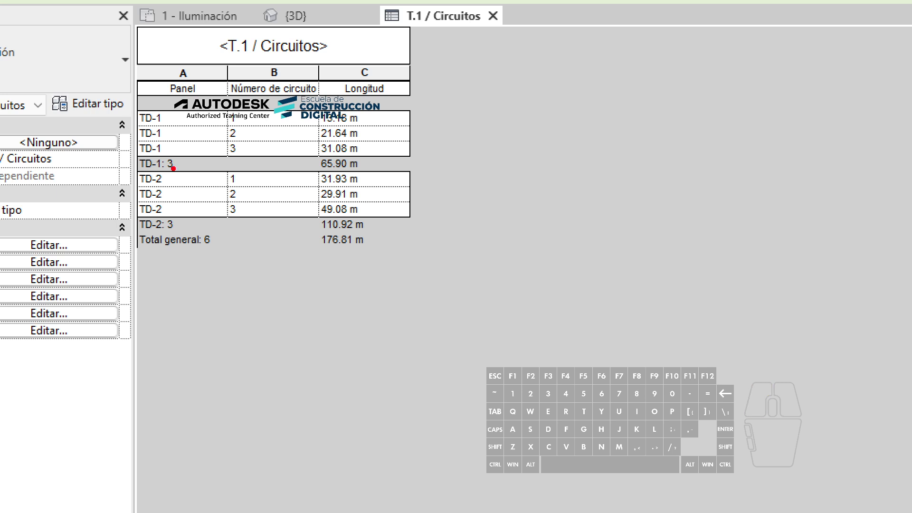
mouse_move(134, 159)
left_mouse_down("ctrl")
mouse_move(167, 195)
mouse_move(427, 242)
mouse_move(408, 239)
mouse_move(457, 291)
left_mouse_up("ctrl")
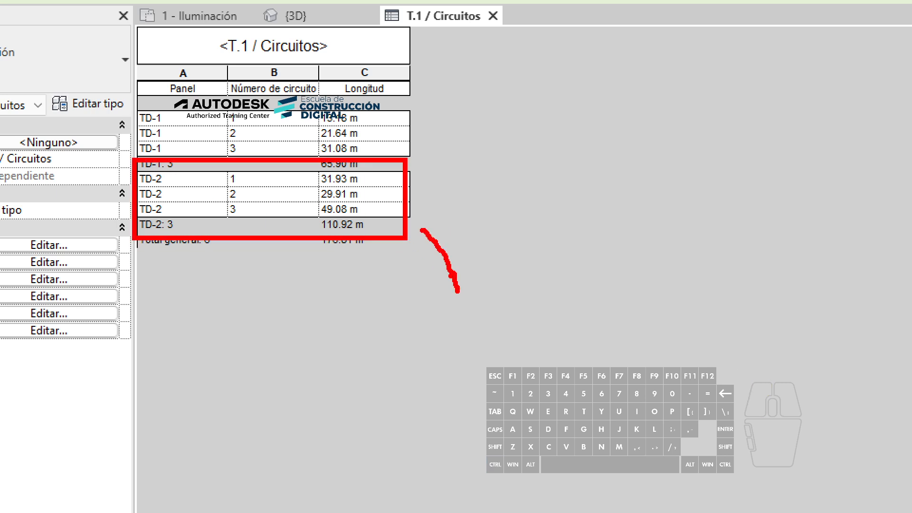
mouse_move(430, 247)
left_mouse_down()
mouse_move(415, 233)
mouse_move(443, 228)
left_mouse_up()
right_click(502, 239)
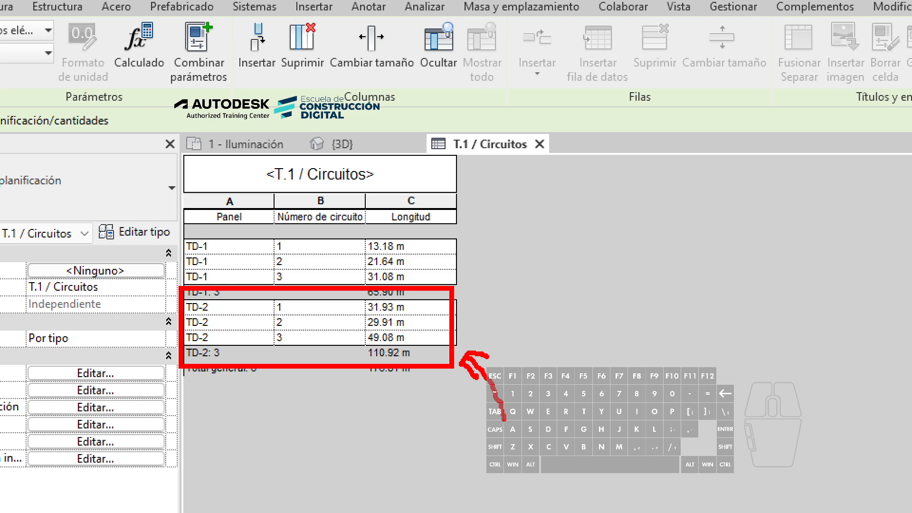
key("Escape")
Switch to the Revit 2021 project with modelled conduits and examine the conduit runs between the electrical boxes in 3D.
key("alt+Tab")
key("alt+Tab")
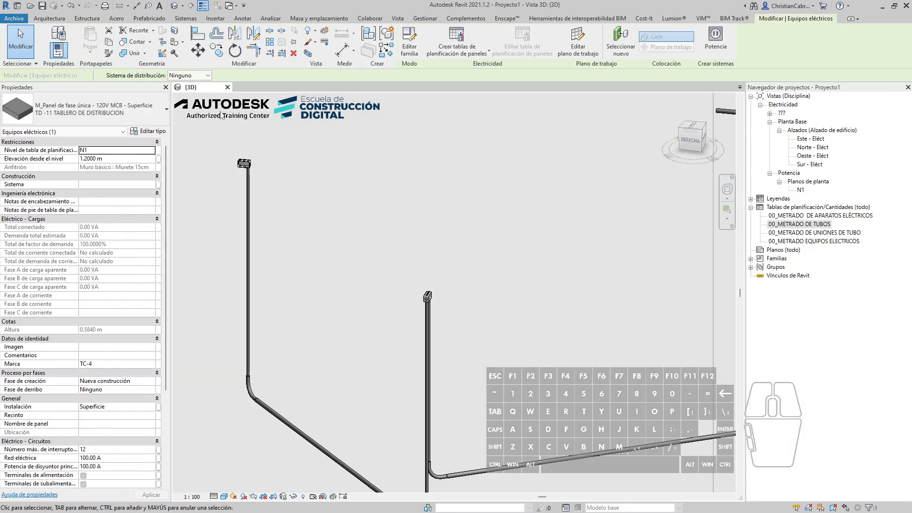
middle_click_drag(257, 188, 323, 227, "shift")
middle_click_drag(286, 299, 466, 232)
scroll(334, 189, "up", 1)
middle_click_drag(353, 227, 332, 228)
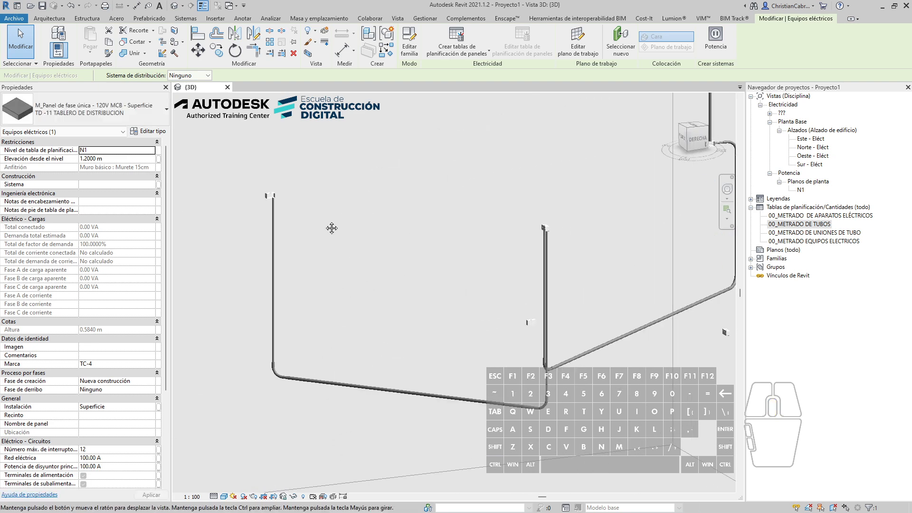
key("ctrl+2")
key("r")
mouse_move(269, 186)
left_mouse_down()
mouse_move(260, 199)
mouse_move(277, 191)
left_mouse_up()
left_click(550, 216)
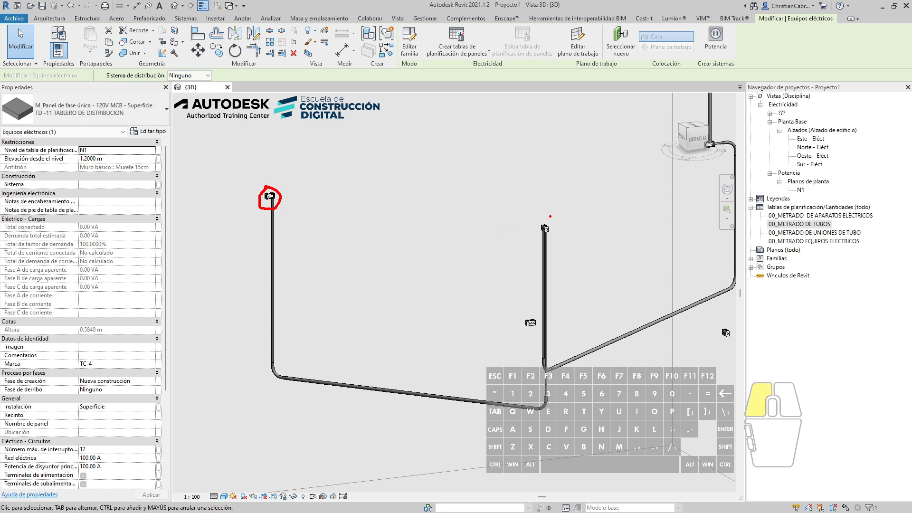
left_click_drag(551, 246, 551, 212)
mouse_move(272, 210)
left_mouse_down()
mouse_move(262, 340)
mouse_move(371, 395)
mouse_move(541, 415)
mouse_move(552, 246)
left_mouse_up()
key("Escape")
middle_click_drag(461, 302, 392, 312)
scroll(392, 312, "down", 3)
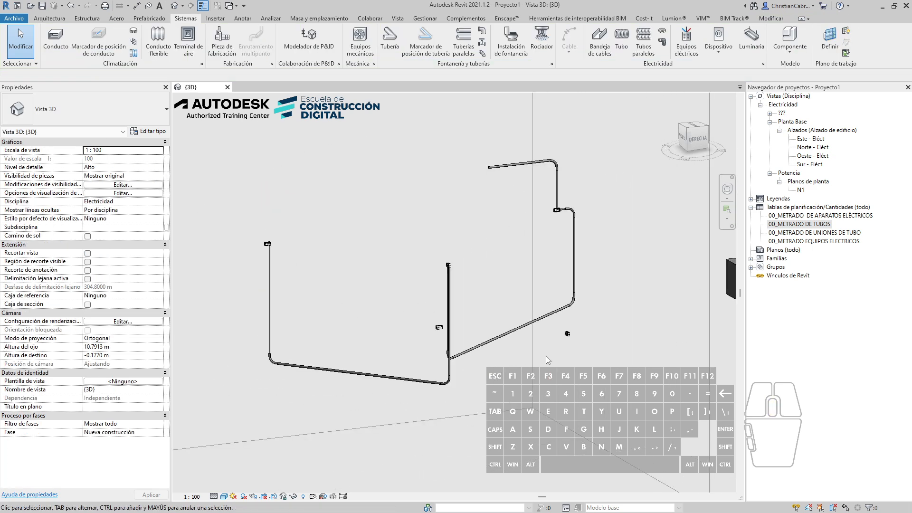
Select the CAJA RECTANGULAR box at the end of the conduit run and examine its connectors and the attached conduit.
middle_click_drag(375, 220, 344, 234, "shift")
scroll(289, 209, "up", 3)
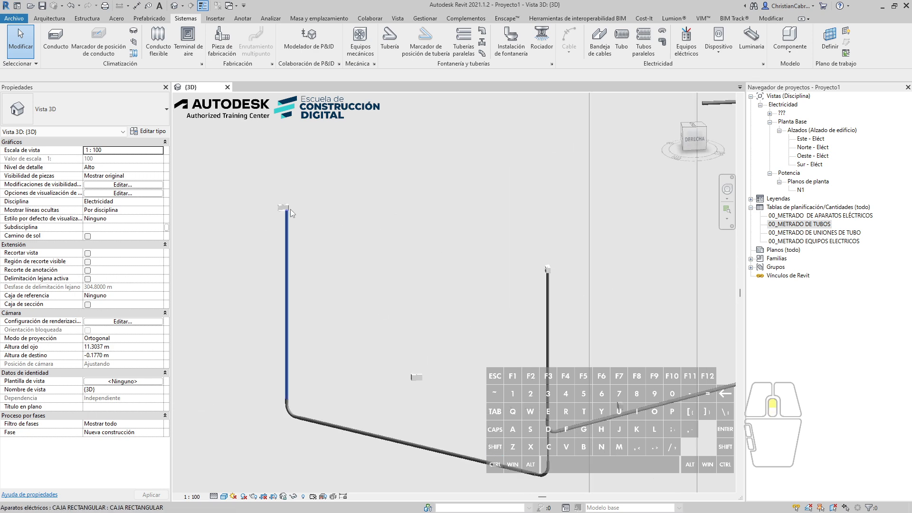
scroll(290, 209, "up", 5)
left_click(267, 202, "ctrl")
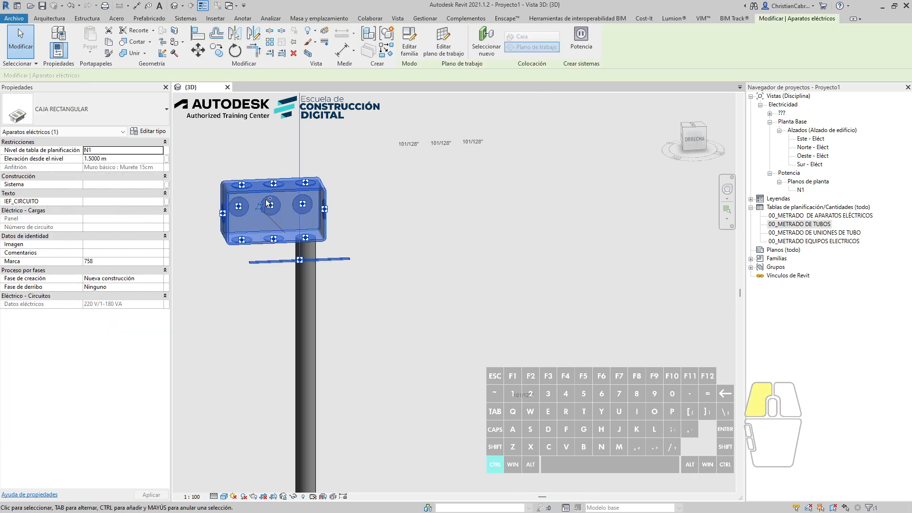
left_click_drag(312, 170, 284, 151)
key("Escape")
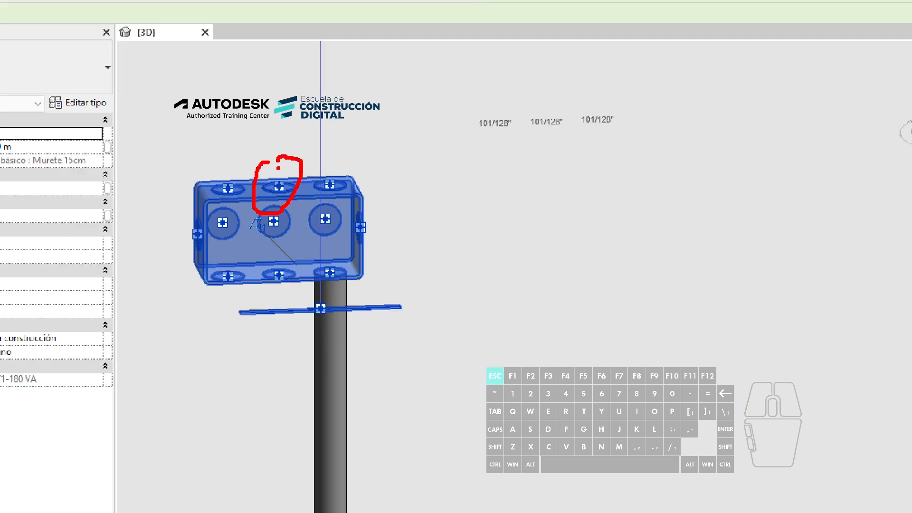
scroll(296, 315, "down", 2)
middle_click_drag(315, 351, 263, 190)
scroll(244, 320, "down", 3)
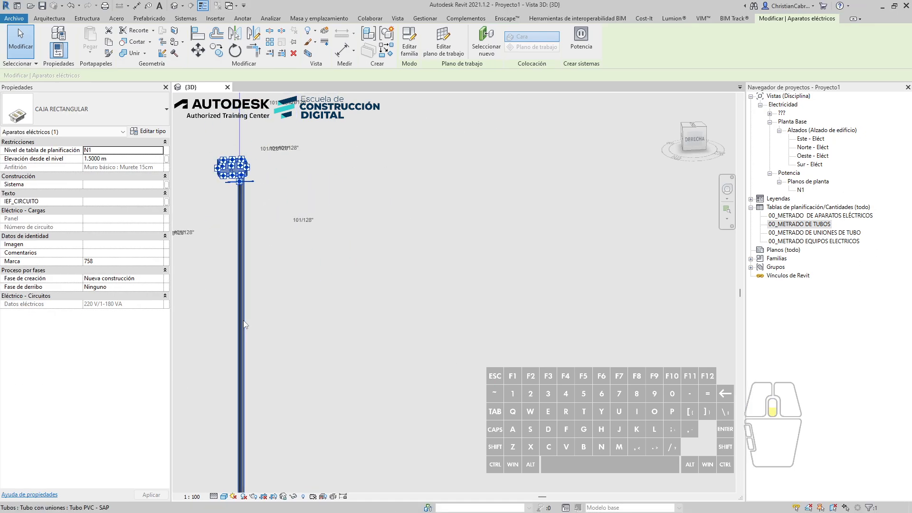
middle_click_drag(269, 287, 276, 190)
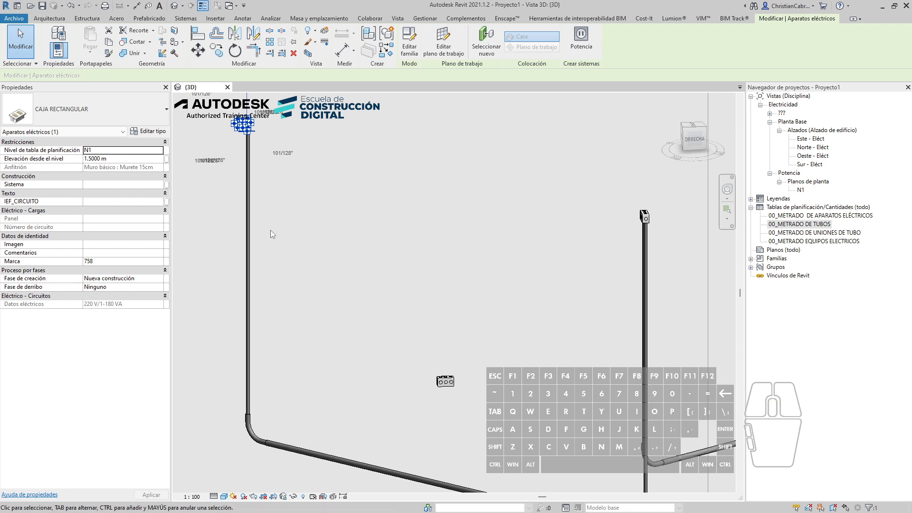
scroll(286, 261, "down", 1)
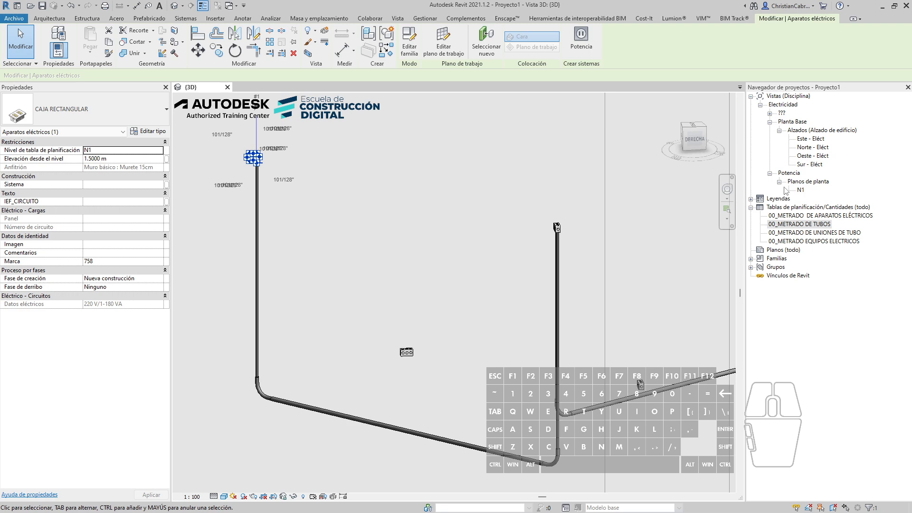
Open the 00_METRADO DE TUBOS schedule and check the conduit lengths by diameter and their total.
double_click(816, 224)
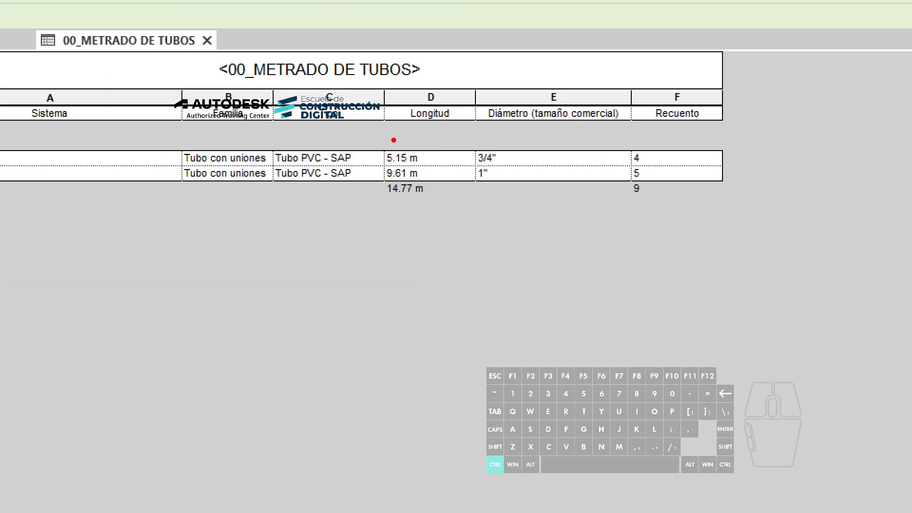
mouse_move(383, 130)
left_mouse_down()
mouse_move(369, 151)
mouse_move(484, 181)
mouse_move(373, 129)
mouse_move(369, 138)
left_mouse_up()
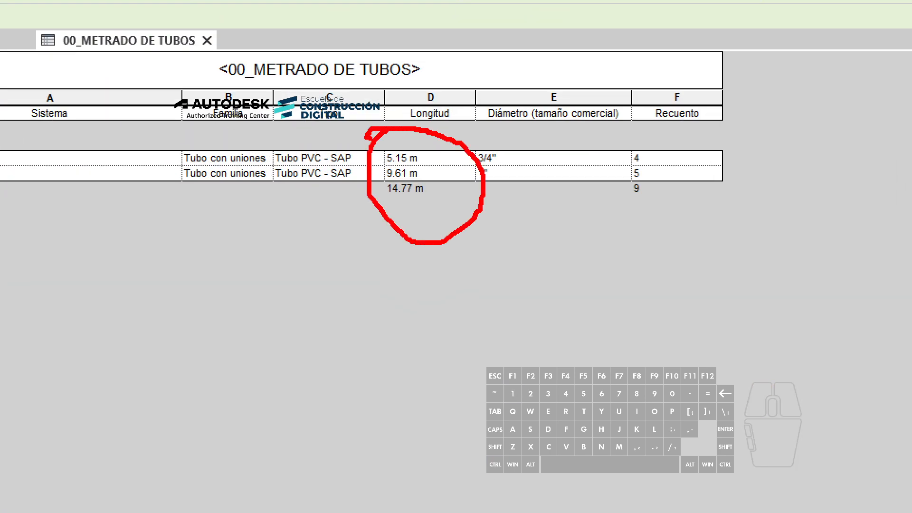
key("Escape")
key("ctrl+2")
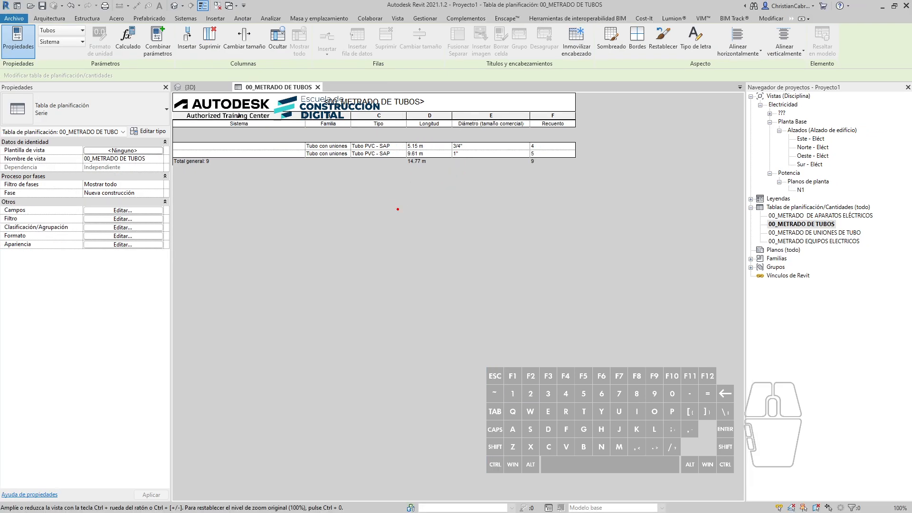
key("k")
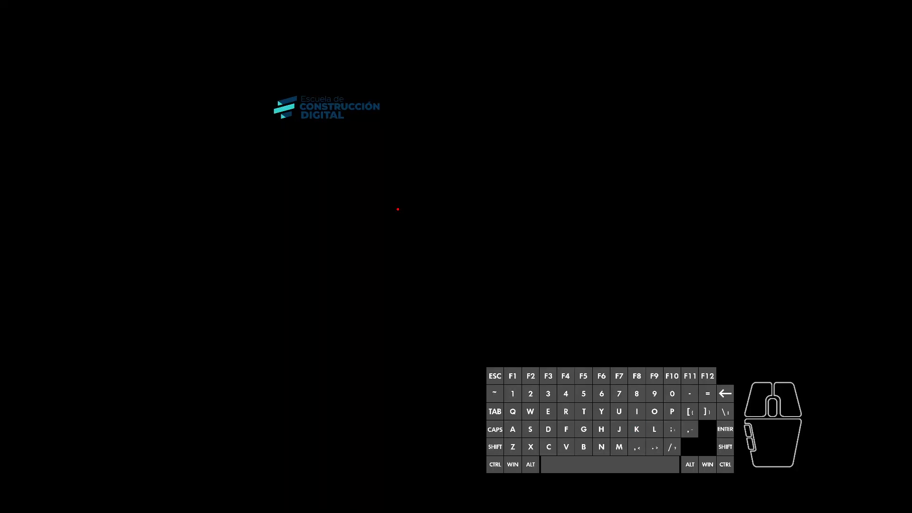
Open a blank black drawing board and sketch a yellow outlet symbol and, across from it, a yellow crossed rectangle for the electrical panel.
key("Escape")
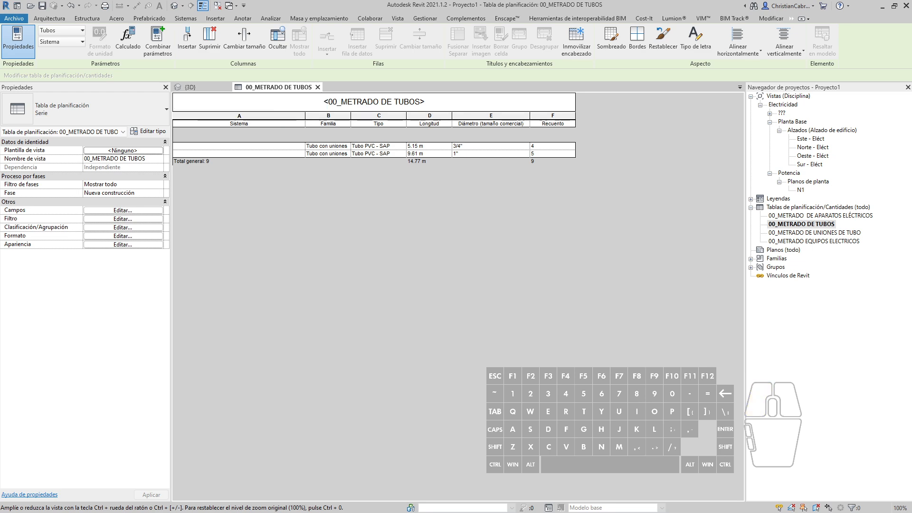
key("ctrl+2")
key("k")
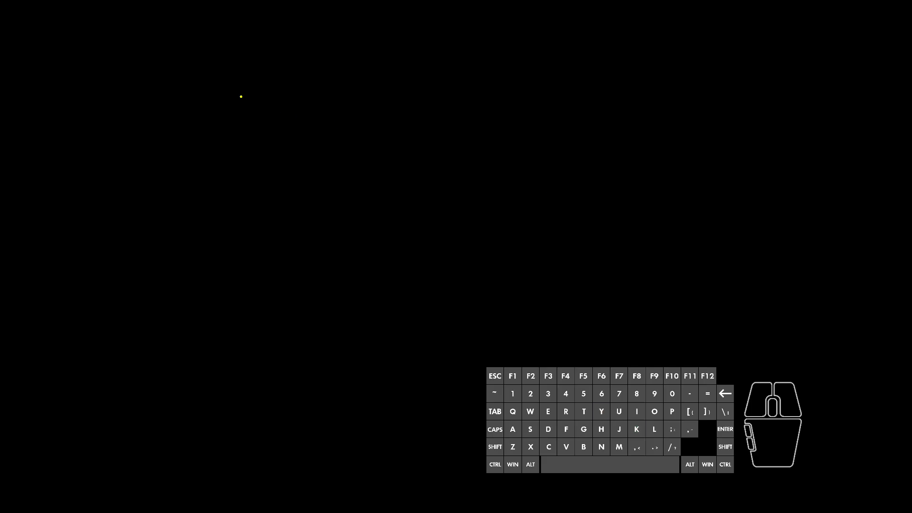
mouse_move(187, 85)
left_mouse_down()
mouse_move(190, 111)
mouse_move(185, 85)
mouse_move(229, 92)
mouse_move(224, 104)
left_mouse_up()
mouse_move(727, 76)
left_mouse_down()
mouse_move(780, 110)
mouse_move(759, 74)
mouse_move(741, 74)
left_mouse_up()
mouse_move(739, 110)
left_mouse_down()
mouse_move(781, 76)
mouse_move(762, 94)
mouse_move(779, 108)
left_mouse_up()
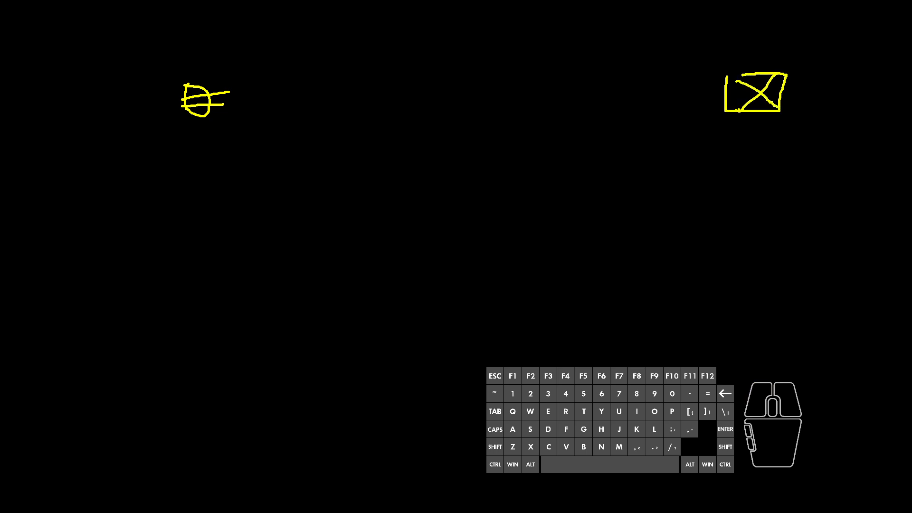
Draw a green curved circuit line from the outlet to the panel and mark it with a tick and the number 3.
mouse_move(213, 100)
left_mouse_down()
mouse_move(422, 53)
mouse_move(724, 101)
left_mouse_up()
left_click_drag(447, 46, 436, 68)
mouse_move(456, 28)
left_mouse_down()
mouse_move(468, 41)
mouse_move(460, 44)
left_mouse_up()
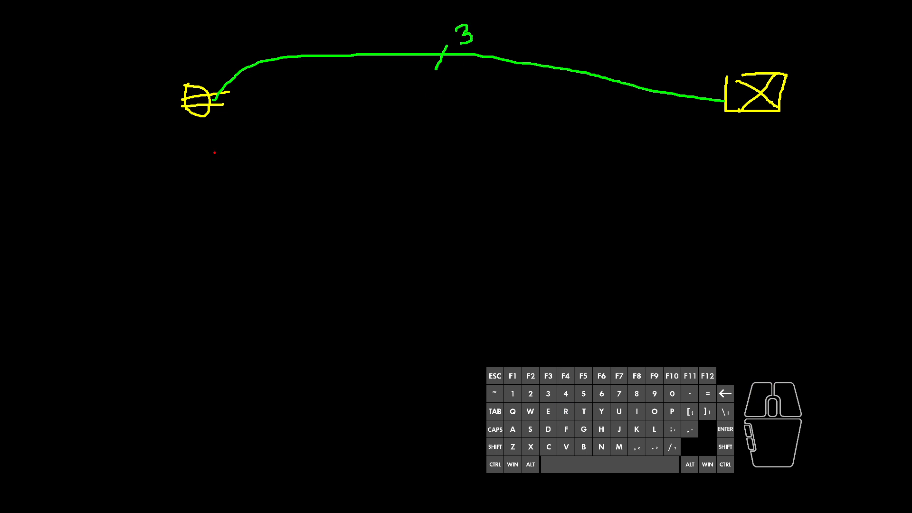
Sketch a conduit as two long red lines below the circuit, cross it with a pink tick and start a text label beneath.
left_click_drag(214, 153, 740, 162)
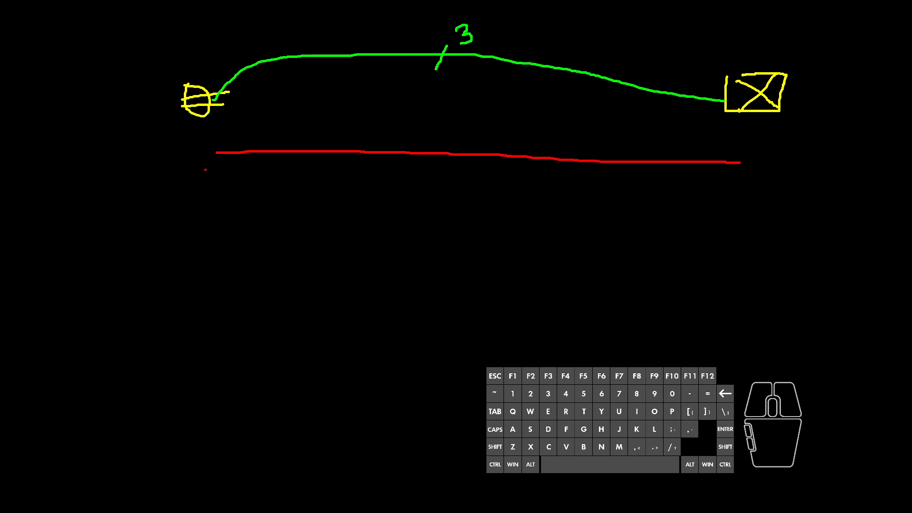
mouse_move(205, 169)
left_mouse_down()
mouse_move(734, 188)
mouse_move(723, 173)
mouse_move(732, 188)
left_mouse_up()
left_click_drag(465, 134, 433, 205)
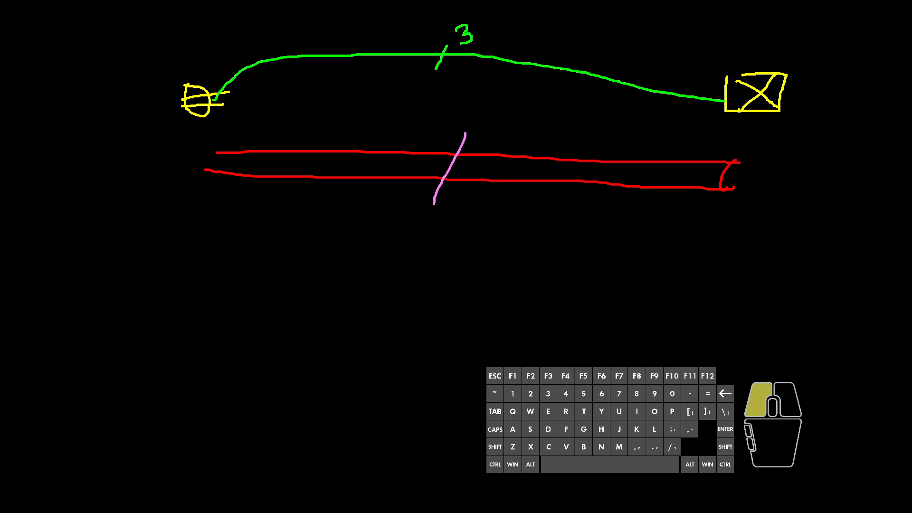
key("t")
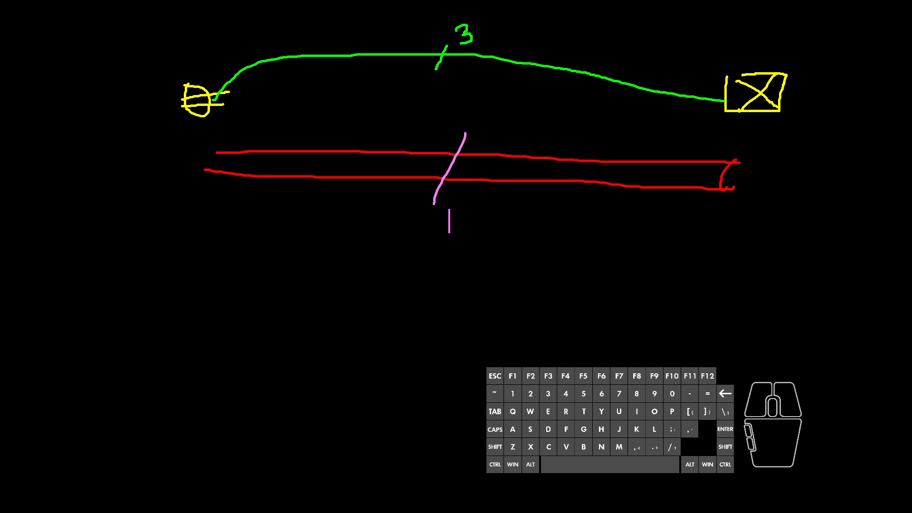